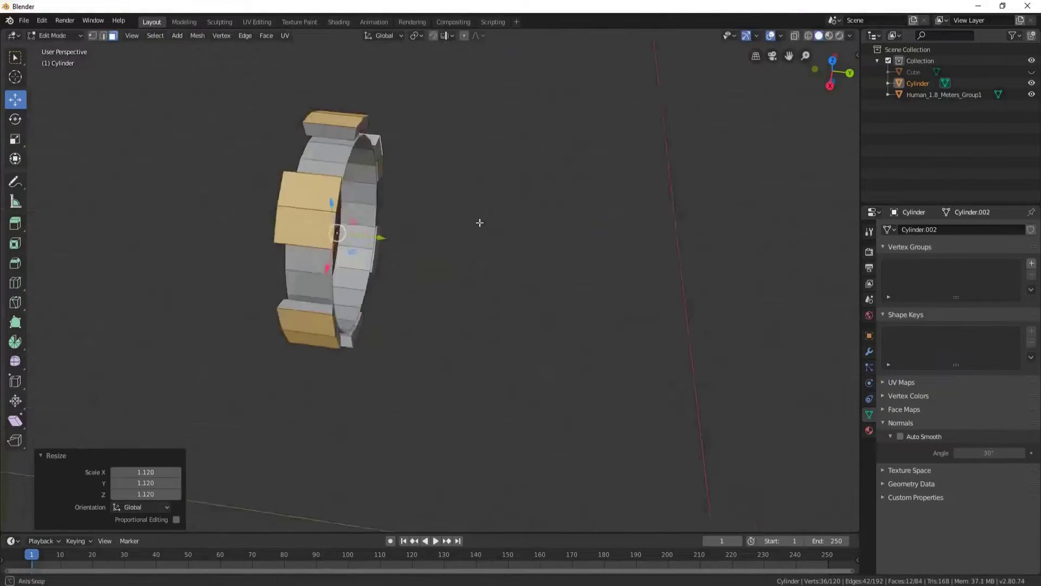
# Set the pivot to Individual Origins and shrink each ring tab about its own centre
pyautogui.moveTo(480, 223)
pyautogui.mouseDown(button='middle')
pyautogui.moveTo(594, 377)
pyautogui.moveTo(305, 242)
pyautogui.moveTo(434, 304)
pyautogui.moveTo(525, 185)
pyautogui.mouseUp(button='middle')
pyautogui.click(418, 35)
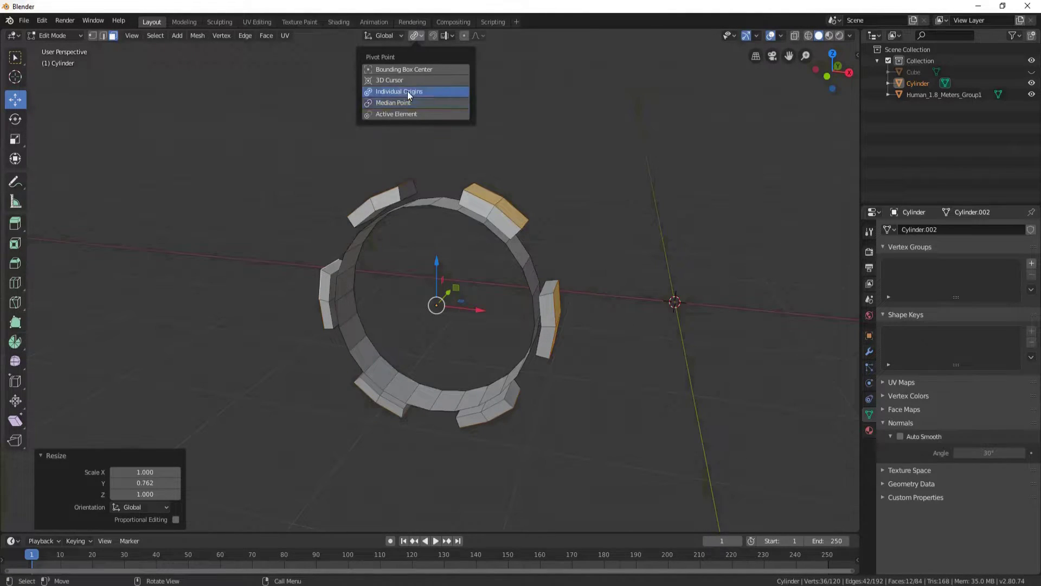
pyautogui.click(409, 91)
pyautogui.press('s')
pyautogui.click(615, 290)
# Hide the inner ring, delete the selected tab faces, then reveal the ring again
pyautogui.moveTo(616, 290)
pyautogui.mouseDown(button='middle')
pyautogui.moveTo(426, 142)
pyautogui.moveTo(394, 259)
pyautogui.mouseUp(button='middle')
pyautogui.scroll(2, 426, 142)
pyautogui.hotkey('shift', 'h')
pyautogui.press('x')
pyautogui.click(394, 256)
pyautogui.hotkey('alt', 'h')
# Switch the pivot point and enlarge the ring slightly
pyautogui.click(418, 36)
pyautogui.click(408, 103)
pyautogui.press('s')
pyautogui.click(588, 320)
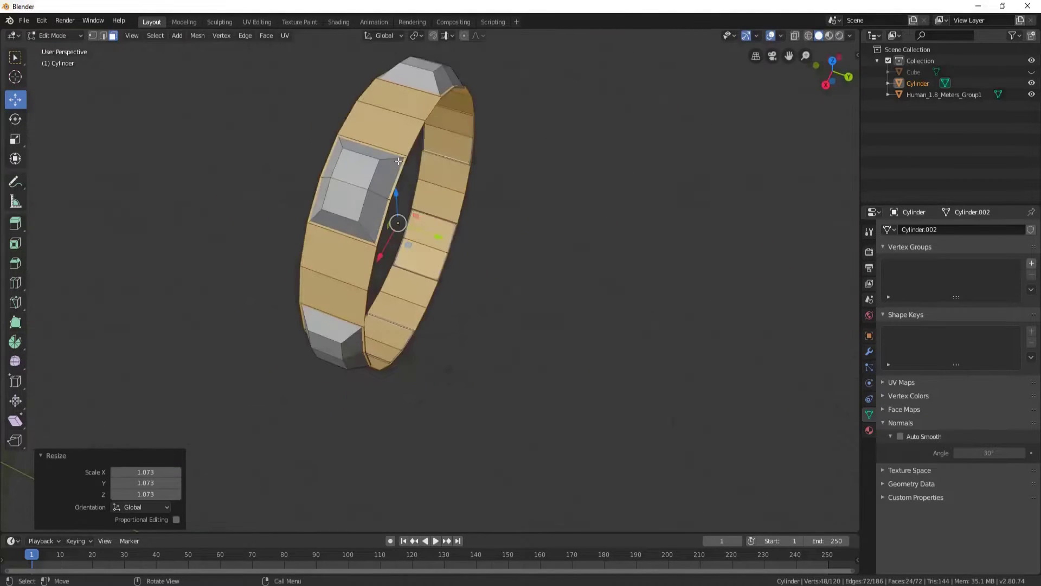
# Separate the selection into a new object, Cylinder.001, and leave edit mode
pyautogui.moveTo(399, 161); pyautogui.dragTo(412, 172, button='middle')
pyautogui.press('p')
pyautogui.click(411, 172)
pyautogui.press('Tab')
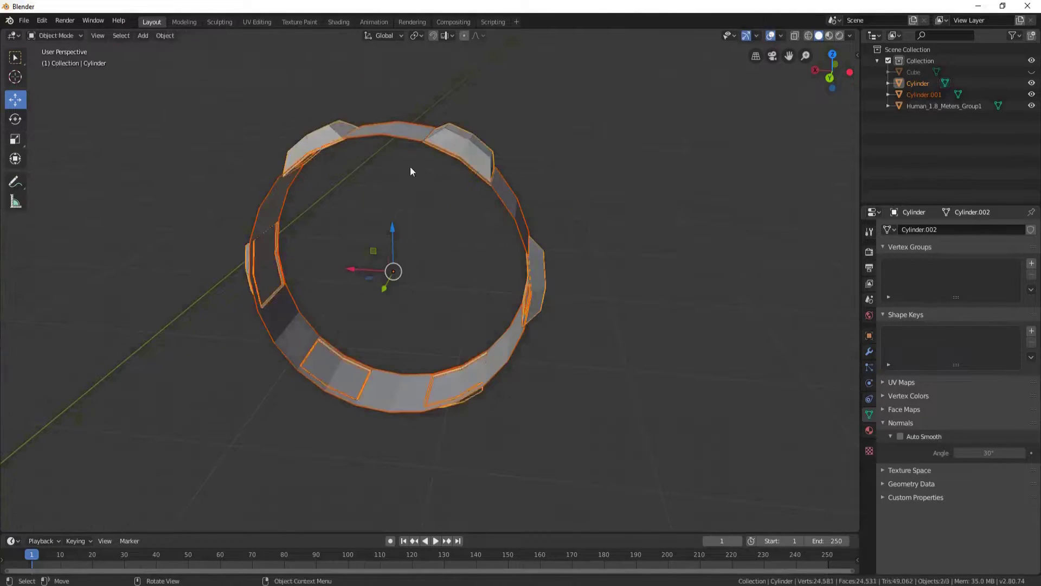
# Add a Solidify modifier to Cylinder.001 with a 0.12 m thickness
pyautogui.click(870, 353)
pyautogui.click(959, 230)
pyautogui.click(781, 325)
pyautogui.moveTo(920, 279); pyautogui.dragTo(938, 279)
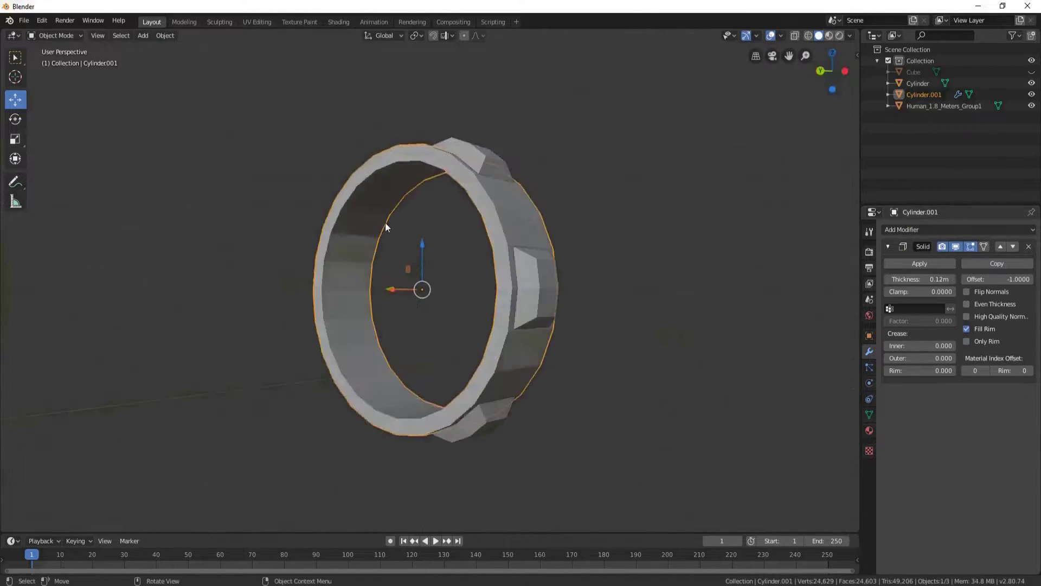
# View the thickened ring from the front orthographic view in see-through mode
pyautogui.moveTo(386, 167)
pyautogui.mouseDown(button='middle')
pyautogui.moveTo(537, 224)
pyautogui.moveTo(421, 239)
pyautogui.moveTo(407, 271)
pyautogui.moveTo(496, 140)
pyautogui.moveTo(543, 271)
pyautogui.mouseUp(button='middle')
pyautogui.scroll(5, 558, 221)
pyautogui.press('KP_1')
pyautogui.scroll(-4, 418, 138)
pyautogui.hotkey('alt', 'z')
pyautogui.hotkey('alt', 'z')
pyautogui.scroll(-4, 515, 173)
# Add a loop cut around the ring and stretch it along the Y axis
pyautogui.hotkey('ctrl', 'r')
pyautogui.click(531, 304)
pyautogui.press('s')
pyautogui.press('y')
pyautogui.click(602, 445)
pyautogui.moveTo(602, 445); pyautogui.dragTo(442, 158, button='middle')
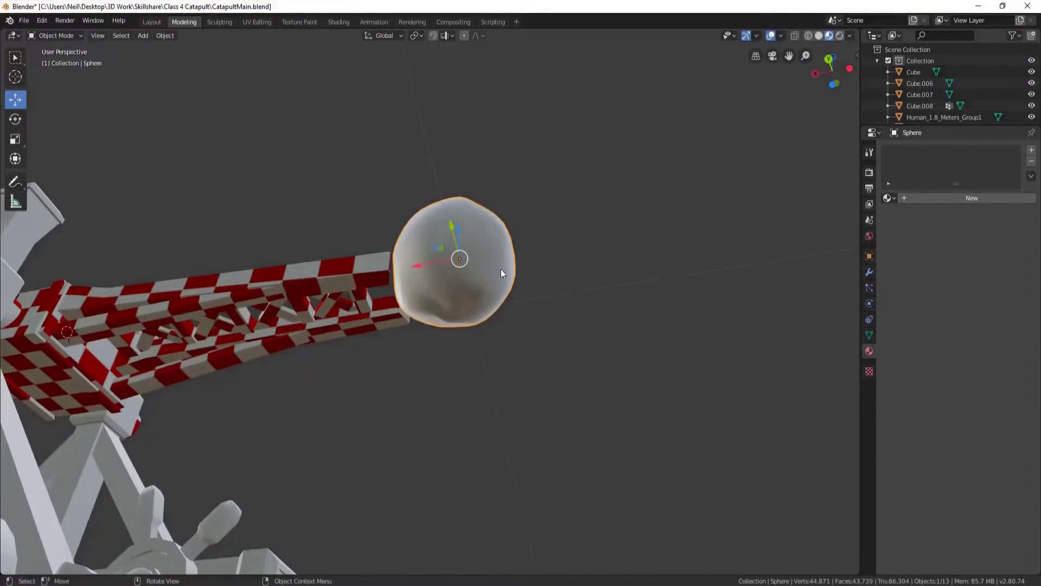
# Give the sphere the Resolution checker material and apply its rotation and scale
pyautogui.press('Tab')
pyautogui.moveTo(500, 273)
pyautogui.mouseDown(button='middle')
pyautogui.moveTo(465, 311)
pyautogui.moveTo(524, 243)
pyautogui.moveTo(524, 195)
pyautogui.moveTo(554, 284)
pyautogui.moveTo(531, 238)
pyautogui.moveTo(546, 250)
pyautogui.mouseUp(button='middle')
pyautogui.keyDown('alt'); pyautogui.click(527, 310); pyautogui.keyUp('alt')
pyautogui.press('Tab')
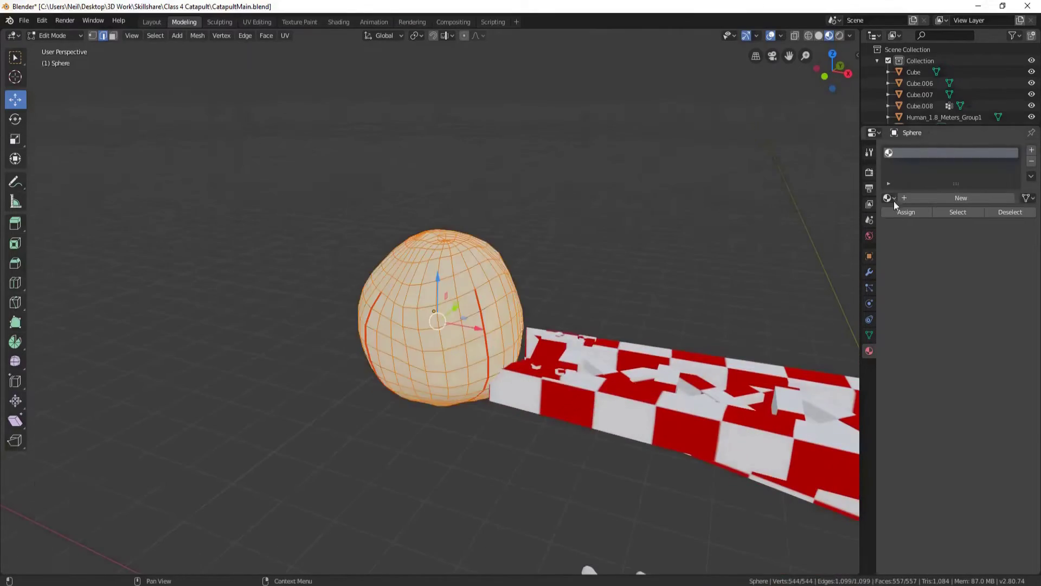
pyautogui.click(894, 200)
pyautogui.hotkey('ctrl', 'a')
pyautogui.click(504, 281)
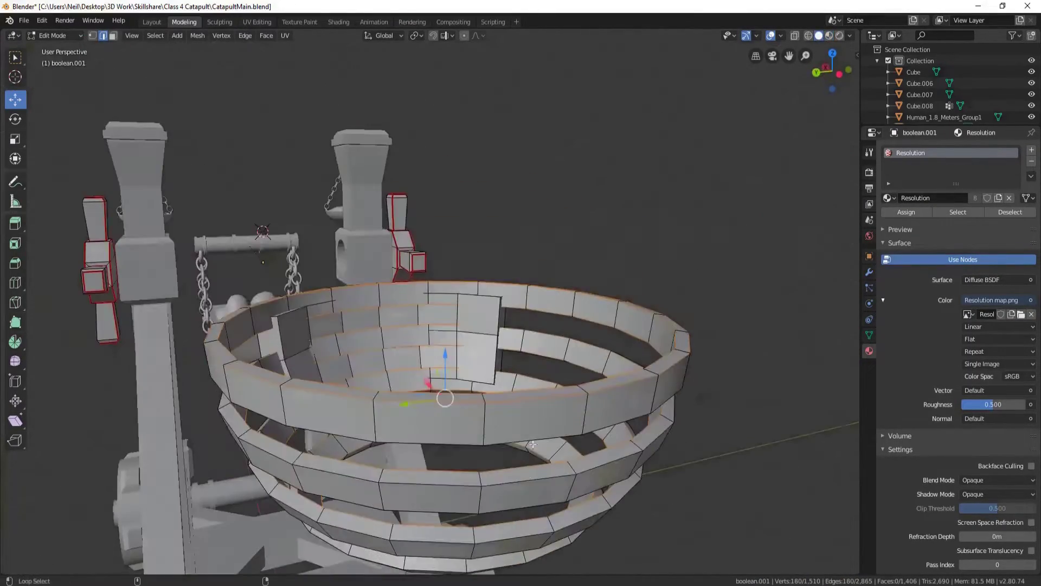
# Toggle the petal geometry's visibility and mark the selected bowl ring edges as seams
pyautogui.moveTo(567, 420)
pyautogui.mouseDown(button='middle')
pyautogui.moveTo(432, 233)
pyautogui.moveTo(458, 240)
pyautogui.moveTo(377, 267)
pyautogui.moveTo(352, 142)
pyautogui.mouseUp(button='middle')
pyautogui.hotkey('alt', 'h')
pyautogui.press('h')
pyautogui.hotkey('alt', 'h')
pyautogui.press('h')
pyautogui.hotkey('alt', 'h')
pyautogui.press('h')
pyautogui.hotkey('ctrl', 'e')
pyautogui.press('Escape')
pyautogui.hotkey('alt', 'h')
pyautogui.press('h')
pyautogui.hotkey('ctrl', 'e')
pyautogui.click(388, 219)
# Mark seams on further bowl rings from side angles of the bowl
pyautogui.hotkey('alt', 'h')
pyautogui.press('h')
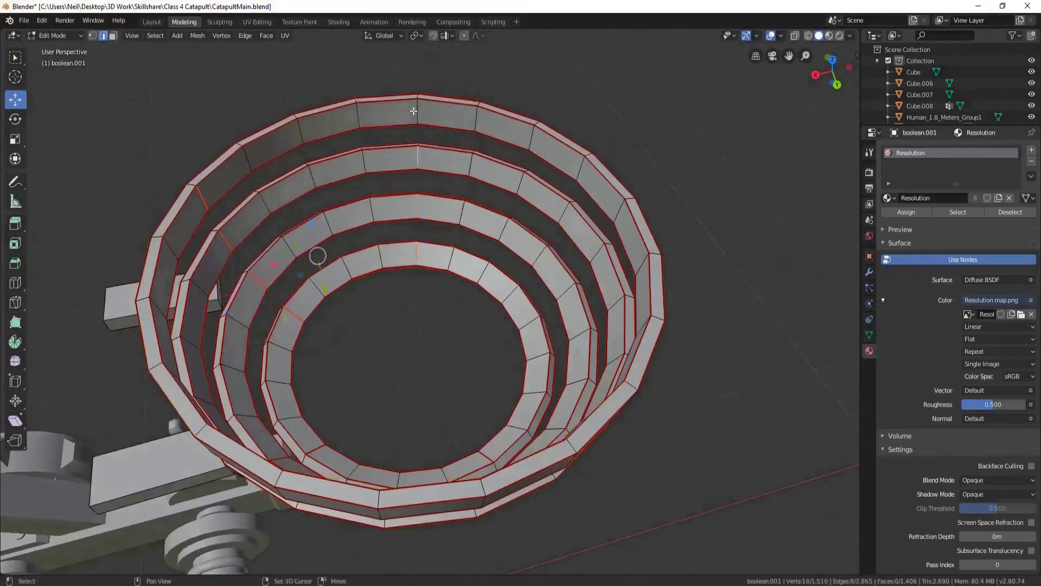
pyautogui.hotkey('alt', 'h')
pyautogui.press('h')
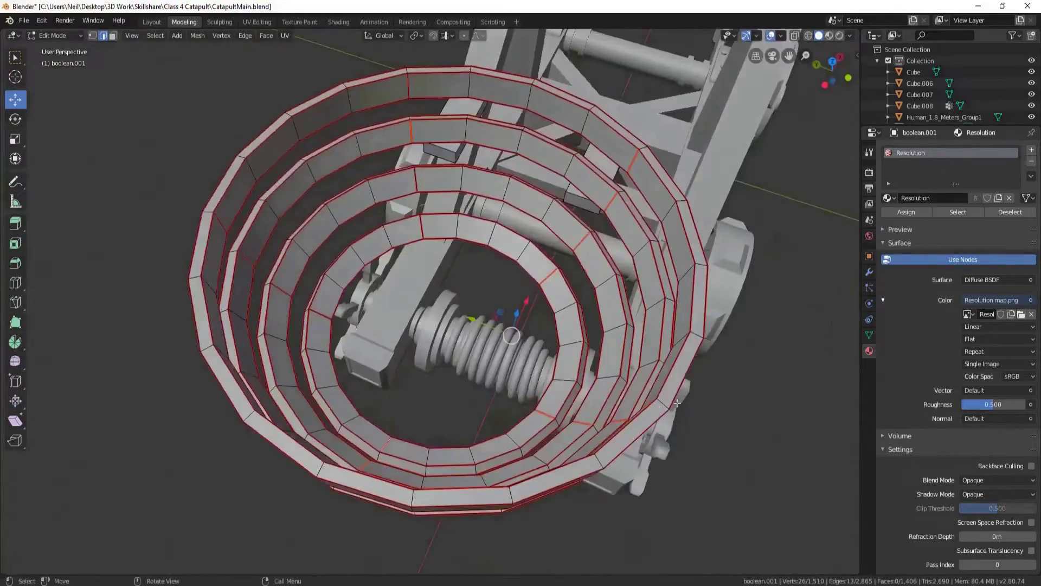
pyautogui.moveTo(415, 279); pyautogui.dragTo(468, 347, button='middle')
pyautogui.hotkey('ctrl', 'e')
pyautogui.click(471, 348)
pyautogui.moveTo(642, 262)
pyautogui.mouseDown(button='middle')
pyautogui.moveTo(542, 162)
pyautogui.moveTo(465, 337)
pyautogui.moveTo(562, 316)
pyautogui.moveTo(729, 234)
pyautogui.moveTo(542, 379)
pyautogui.mouseUp(button='middle')
pyautogui.hotkey('ctrl', 'e')
pyautogui.click(465, 336)
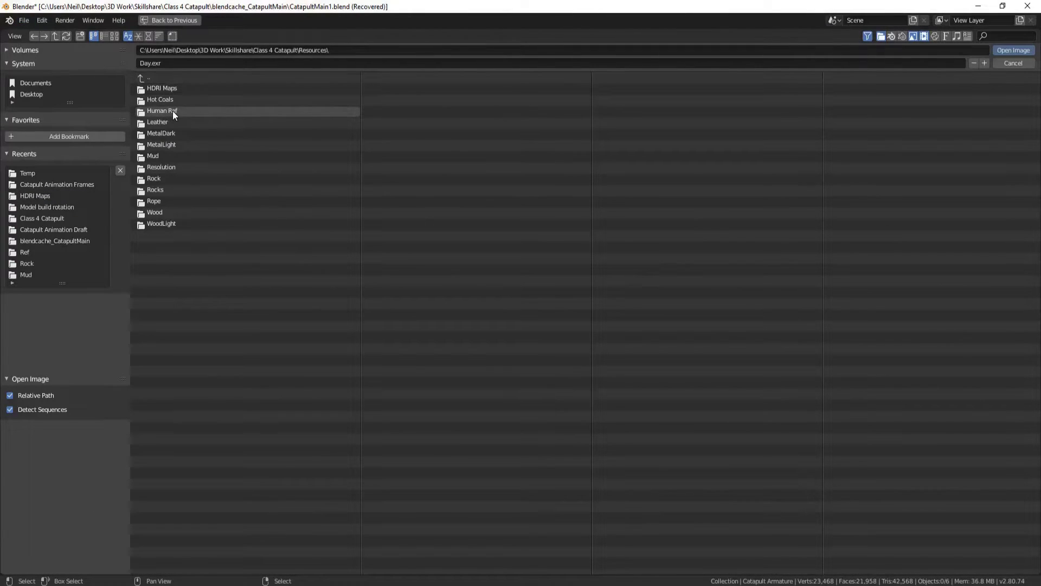
# Browse the texture folders as thumbnails and open the Rocks textures folder
pyautogui.doubleClick(153, 156)
pyautogui.click(115, 35)
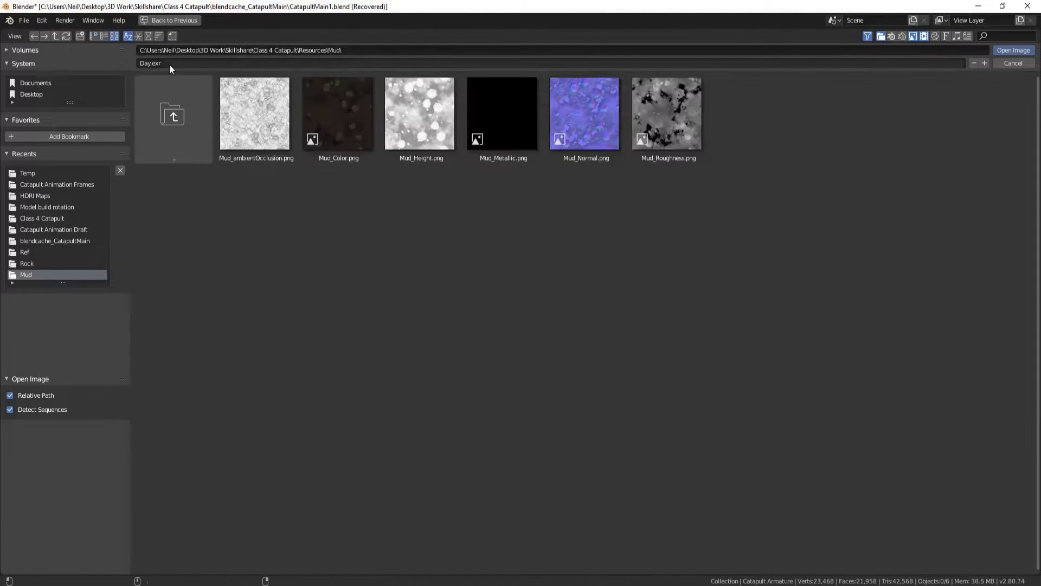
pyautogui.doubleClick(172, 116)
pyautogui.doubleClick(256, 206)
pyautogui.doubleClick(173, 116)
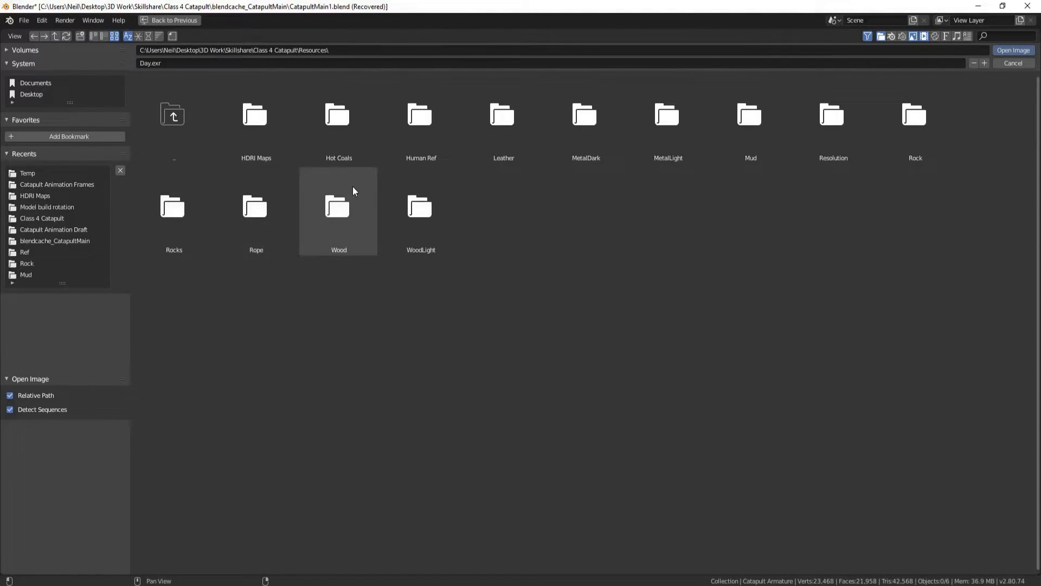
pyautogui.doubleClick(352, 186)
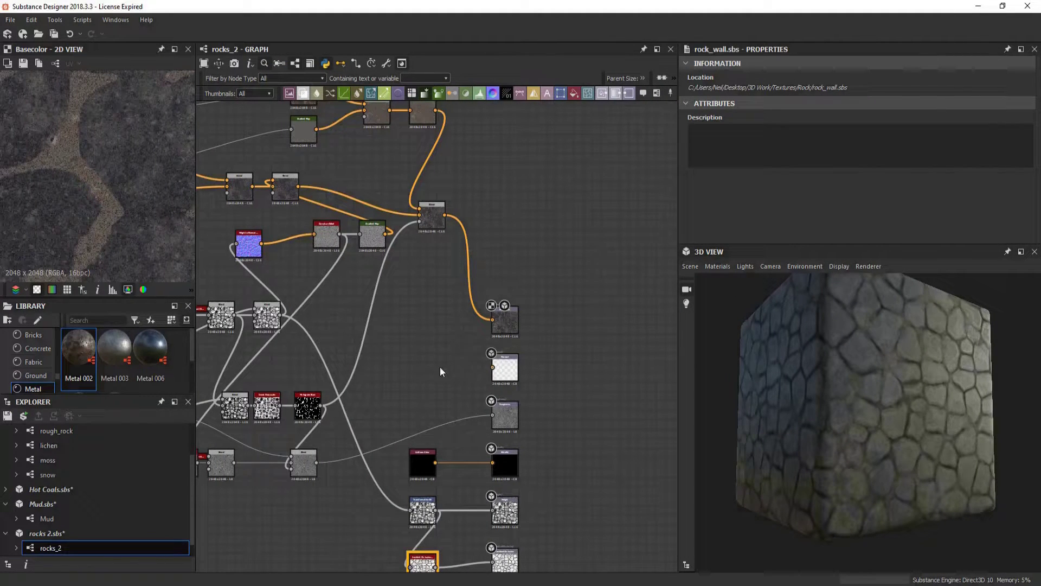
# Wire the rock wall's normal map into the Normal output, then open the Mud and Hot Coals graphs
pyautogui.moveTo(262, 243); pyautogui.dragTo(493, 367)
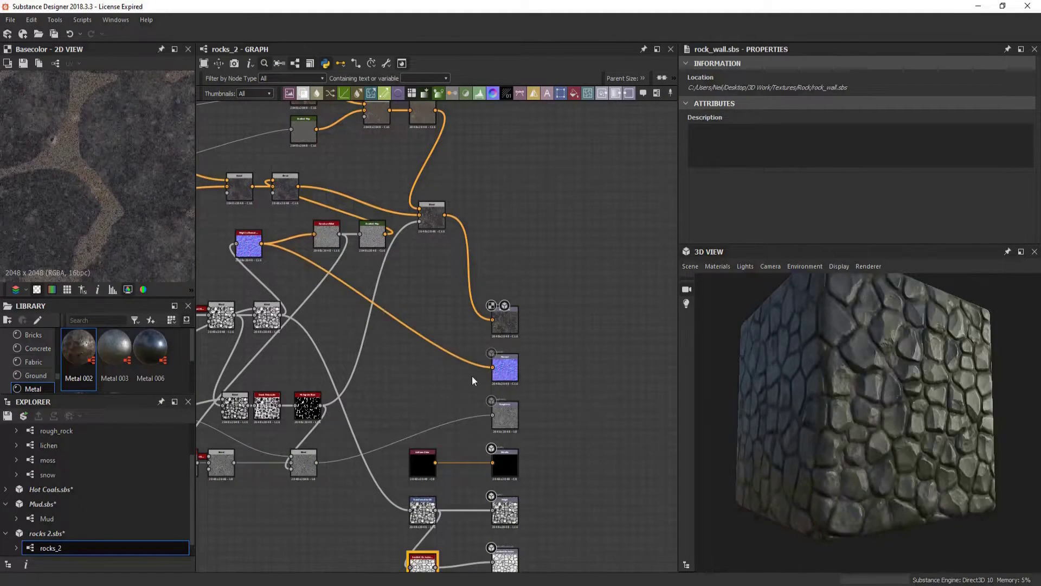
pyautogui.doubleClick(47, 519)
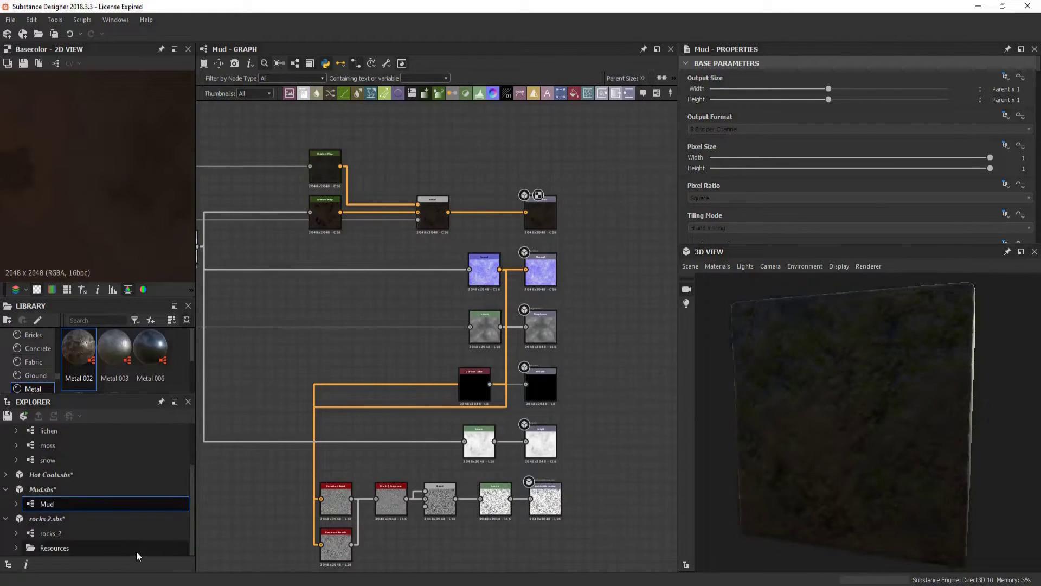
pyautogui.scroll(-2, 128, 507)
pyautogui.click(141, 474)
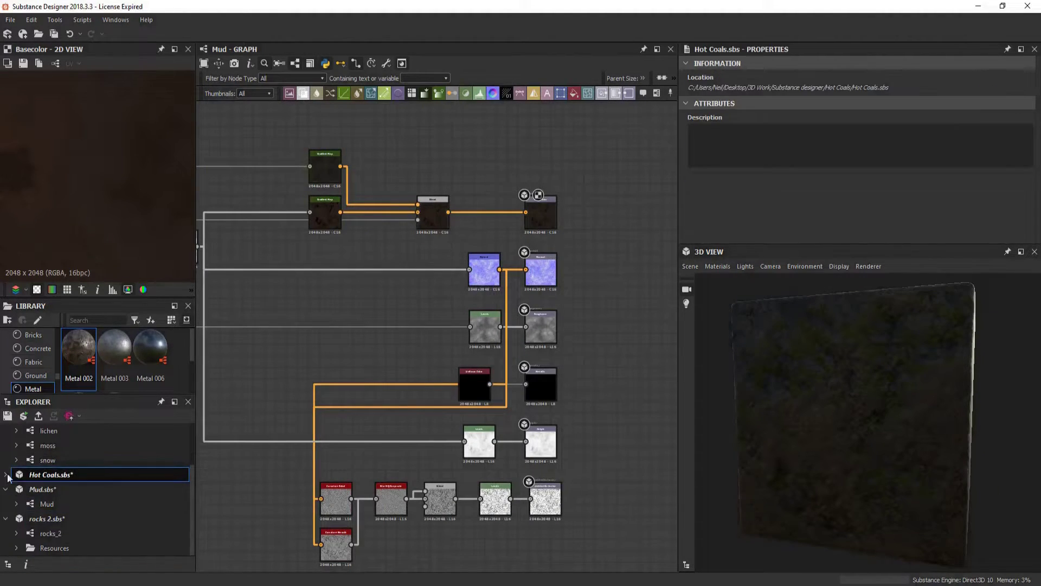
pyautogui.doubleClick(57, 489)
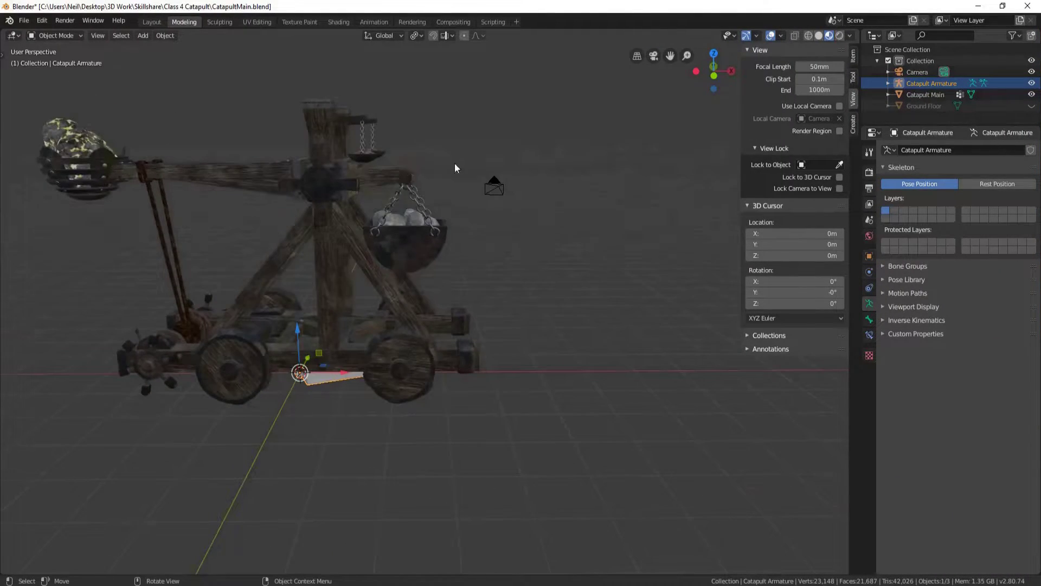
# Select the wheel axle on Catapult Main and place the 3D cursor at its centre
pyautogui.moveTo(455, 163); pyautogui.dragTo(373, 227, button='middle')
pyautogui.scroll(5, 373, 227)
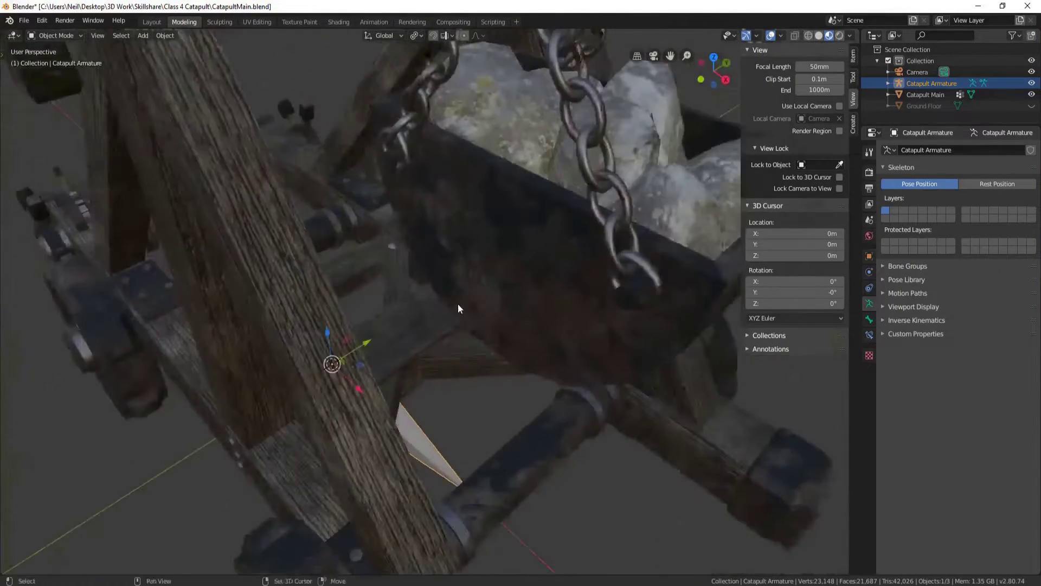
pyautogui.scroll(-2, 457, 311)
pyautogui.moveTo(467, 295)
pyautogui.mouseDown(button='middle')
pyautogui.moveTo(516, 316)
pyautogui.moveTo(470, 315)
pyautogui.mouseUp(button='middle')
pyautogui.scroll(3, 469, 314)
pyautogui.click(498, 333)
pyautogui.scroll(-3, 498, 333)
pyautogui.press('Tab')
pyautogui.scroll(3, 497, 333)
pyautogui.press('l')
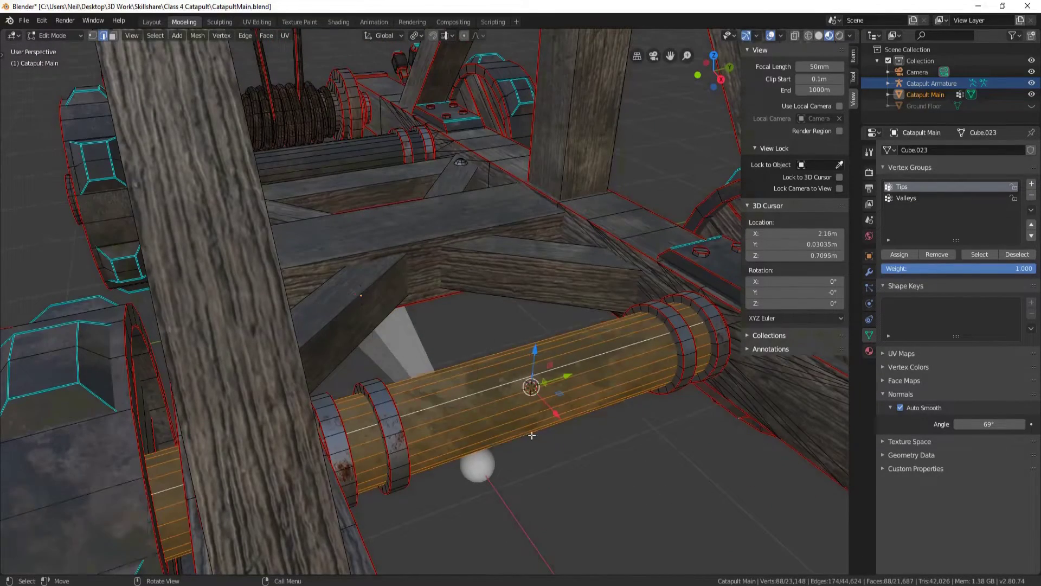
pyautogui.press('Tab')
pyautogui.moveTo(498, 333); pyautogui.dragTo(552, 357, button='middle')
# Add an armature bone at the axle and rotate it 90° about X
pyautogui.hotkey('shift', 'a')
pyautogui.click(512, 359)
pyautogui.scroll(-5, 512, 359)
pyautogui.press('r')
pyautogui.press('x')
pyautogui.press('9')
pyautogui.press('0')
pyautogui.press('Return')
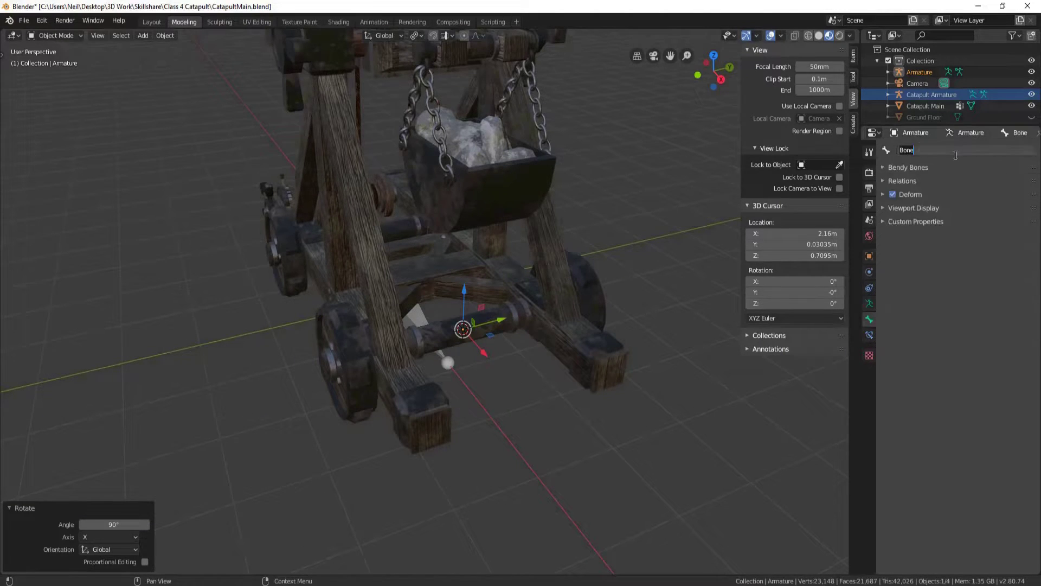
# Add a bone at the rear axle, name it Rear Wheel Bone, and rotate it 90° about X
pyautogui.keyDown('shift'); pyautogui.click(412, 233); pyautogui.keyUp('shift')
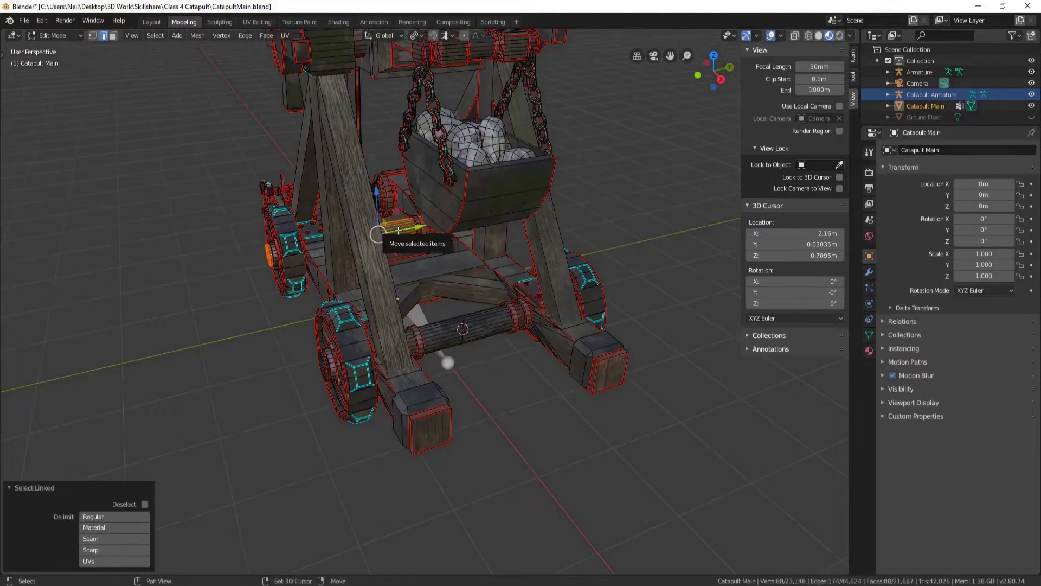
pyautogui.scroll(3, 412, 235)
pyautogui.hotkey('shift', 'a')
pyautogui.click(412, 236)
pyautogui.click(937, 152)
pyautogui.write('Rear Wheel')
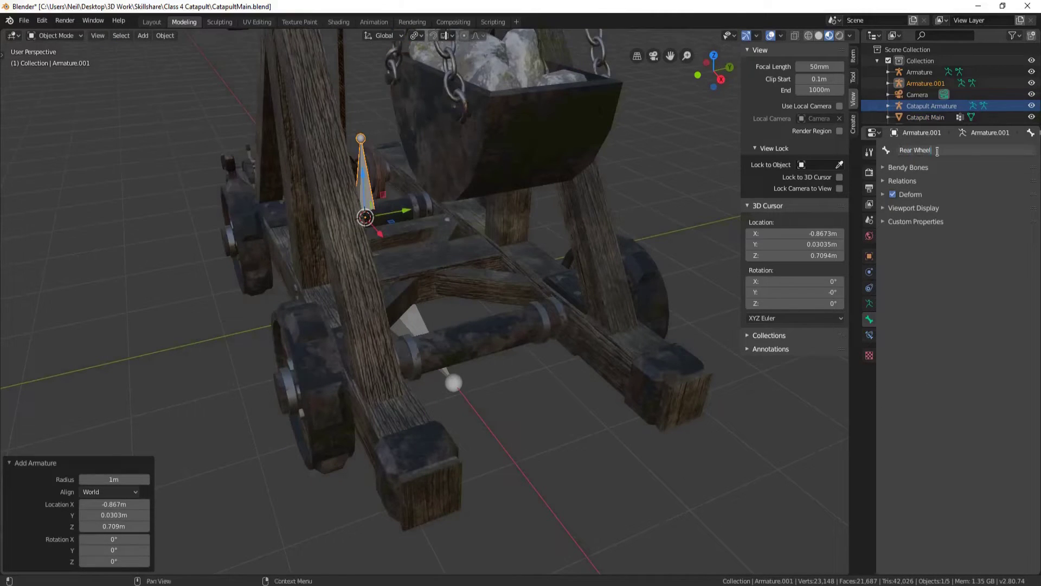
pyautogui.write('Bone')
pyautogui.press('Return')
pyautogui.press('r')
pyautogui.press('x')
pyautogui.press('9')
pyautogui.press('0')
pyautogui.press('Return')
pyautogui.moveTo(490, 308)
pyautogui.mouseDown(button='middle')
pyautogui.moveTo(380, 263)
pyautogui.moveTo(477, 234)
pyautogui.mouseUp(button='middle')
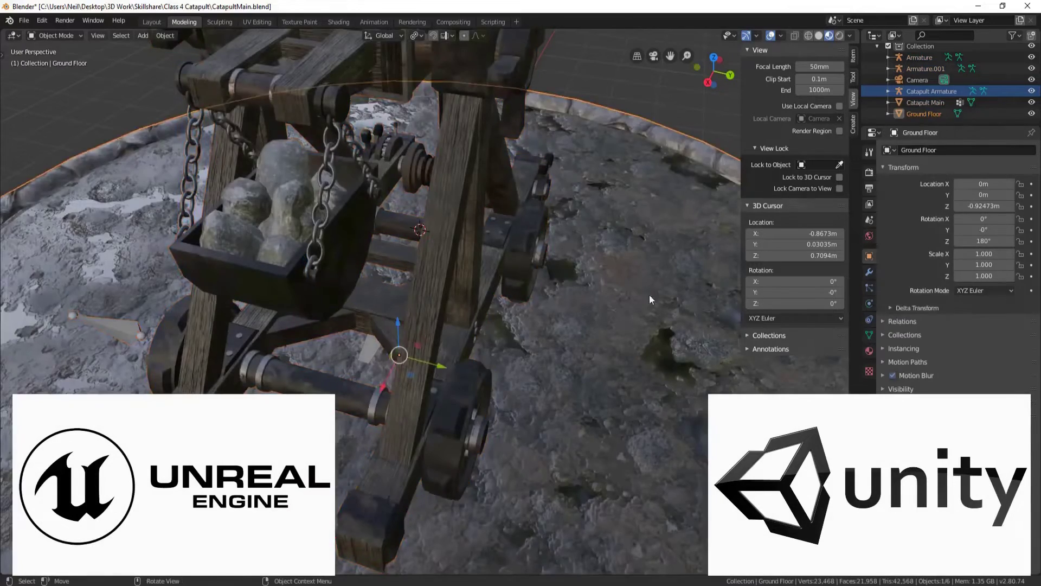
# Hide Ground Floor, shift the selection along Y, and inspect the per-bone vertex groups on Catapult Main
pyautogui.click(255, 249)
pyautogui.moveTo(255, 249)
pyautogui.mouseDown(button='middle')
pyautogui.moveTo(500, 302)
pyautogui.moveTo(385, 399)
pyautogui.moveTo(476, 297)
pyautogui.mouseUp(button='middle')
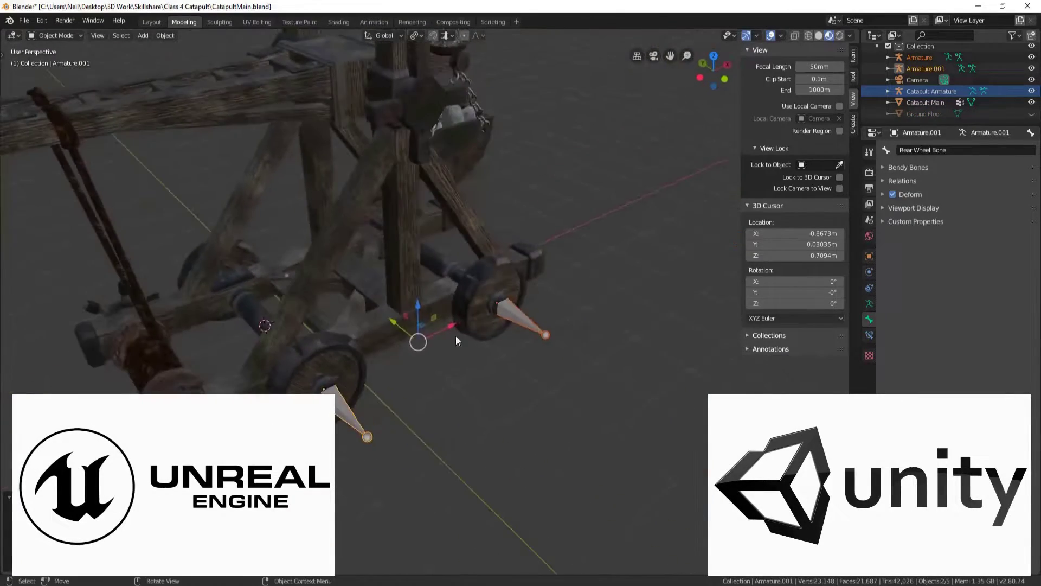
pyautogui.press('g')
pyautogui.press('y')
pyautogui.click(388, 239)
pyautogui.moveTo(389, 239); pyautogui.dragTo(363, 180, button='middle')
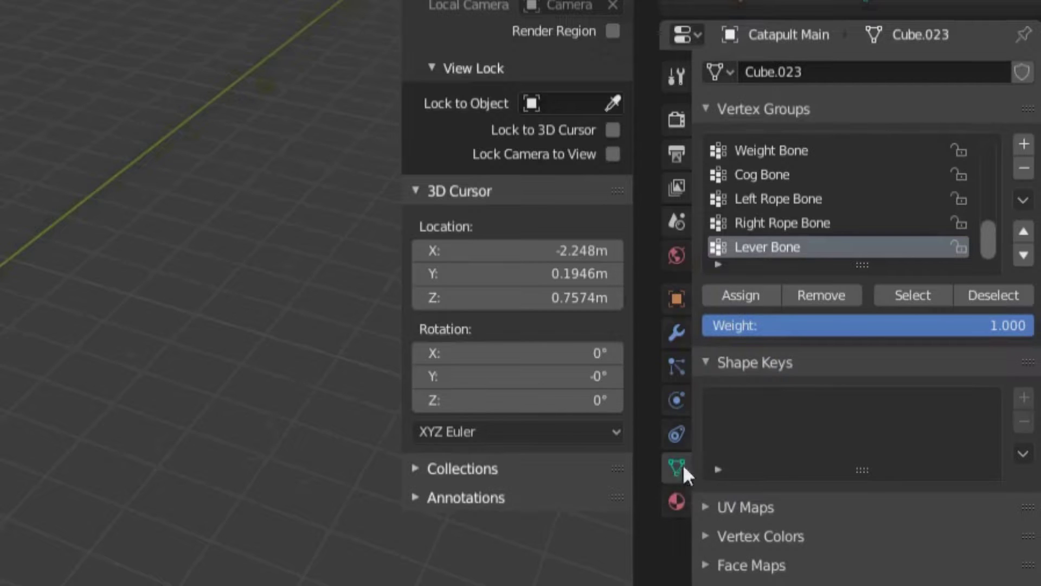
pyautogui.scroll(7, 873, 177)
pyautogui.scroll(3, 876, 177)
pyautogui.scroll(-6, 876, 177)
pyautogui.scroll(-4, 875, 177)
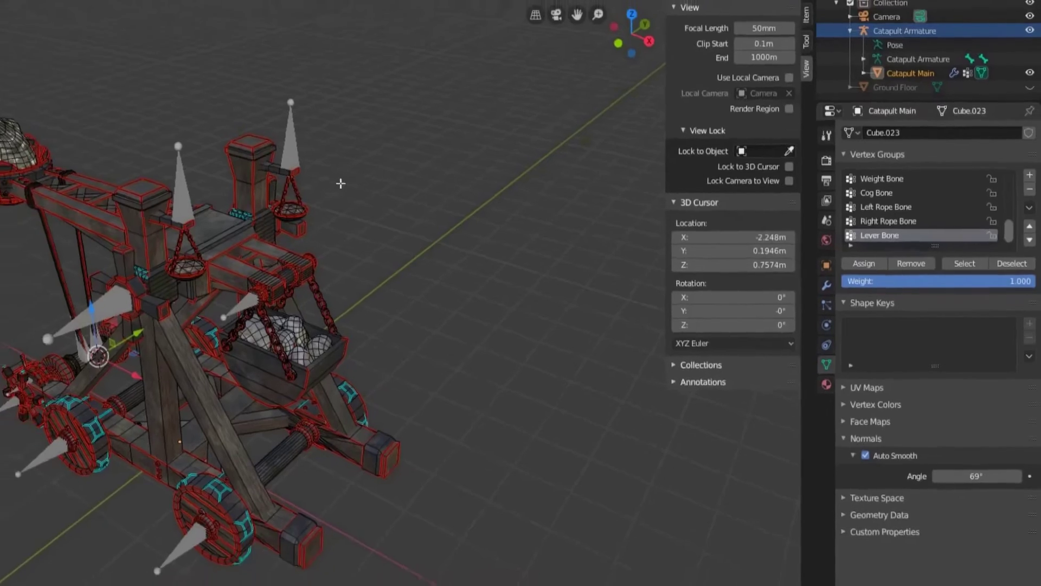
pyautogui.moveTo(190, 156); pyautogui.dragTo(401, 200, button='middle')
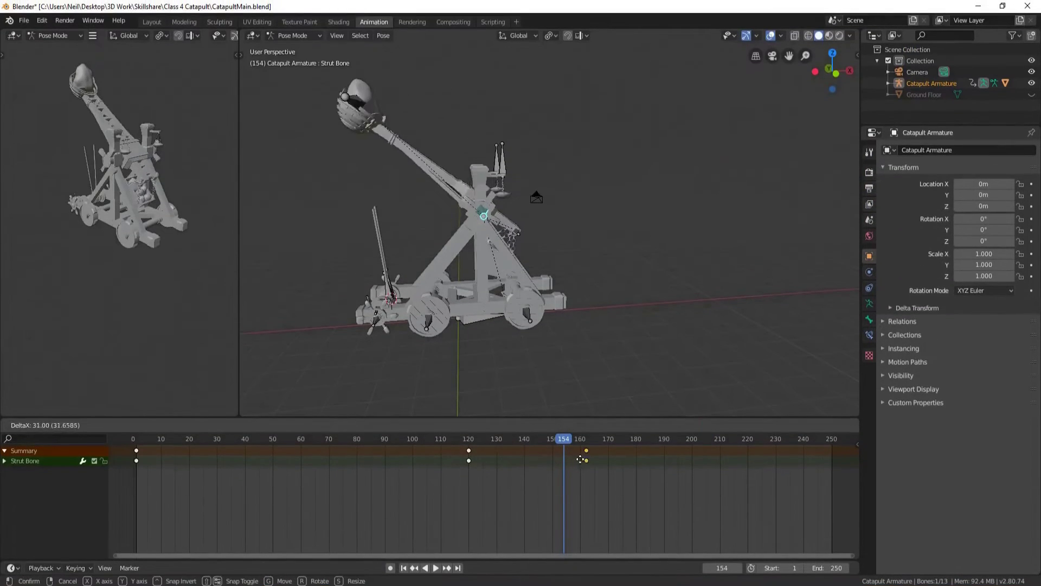
# Duplicate the Strut Bone key at frame 120 to frame 150 to create a hold
pyautogui.moveTo(610, 345); pyautogui.dragTo(501, 354, button='middle')
pyautogui.press('Down')
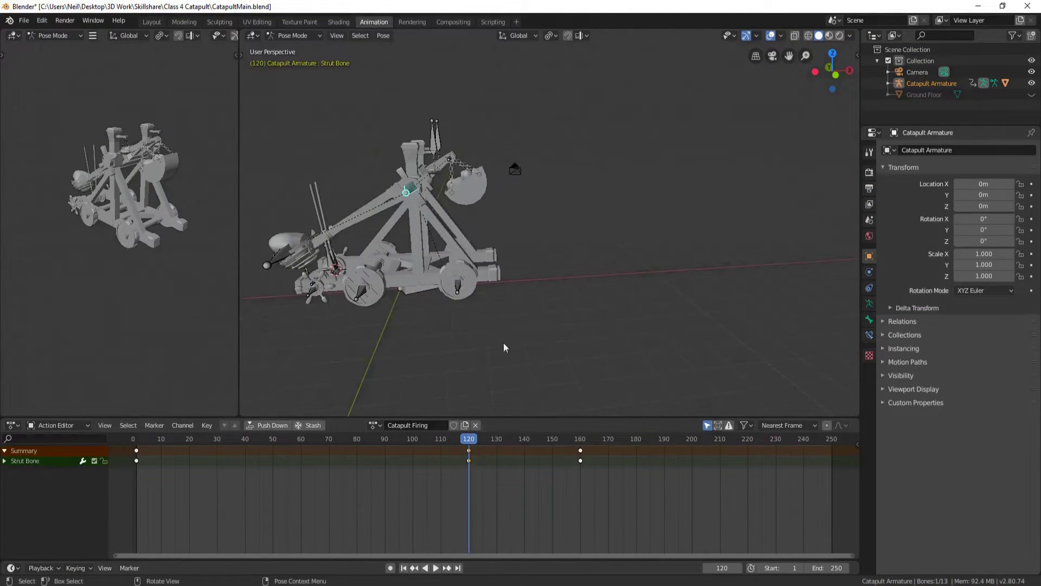
pyautogui.hotkey('shift', 'd')
pyautogui.write('30')
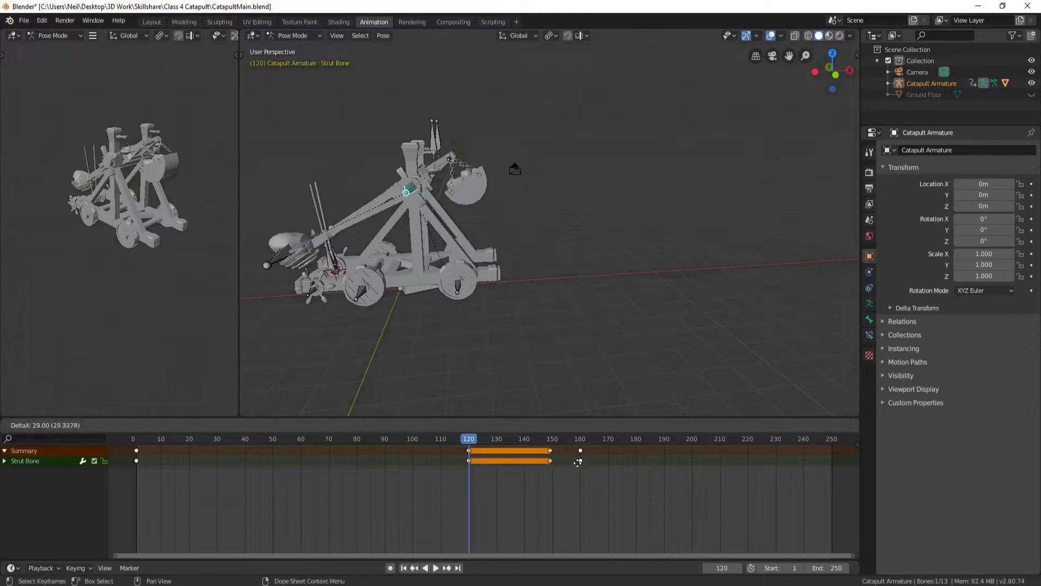
pyautogui.press('Return')
# Play the firing animation from the start to review the hold
pyautogui.hotkey('shift', 'Left')
pyautogui.press('space')
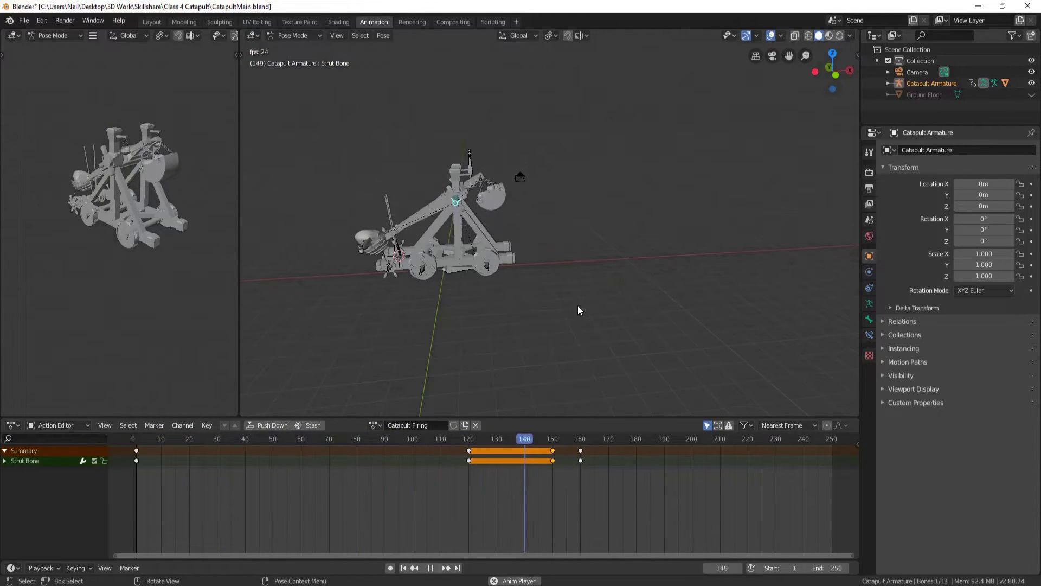
pyautogui.press('space')
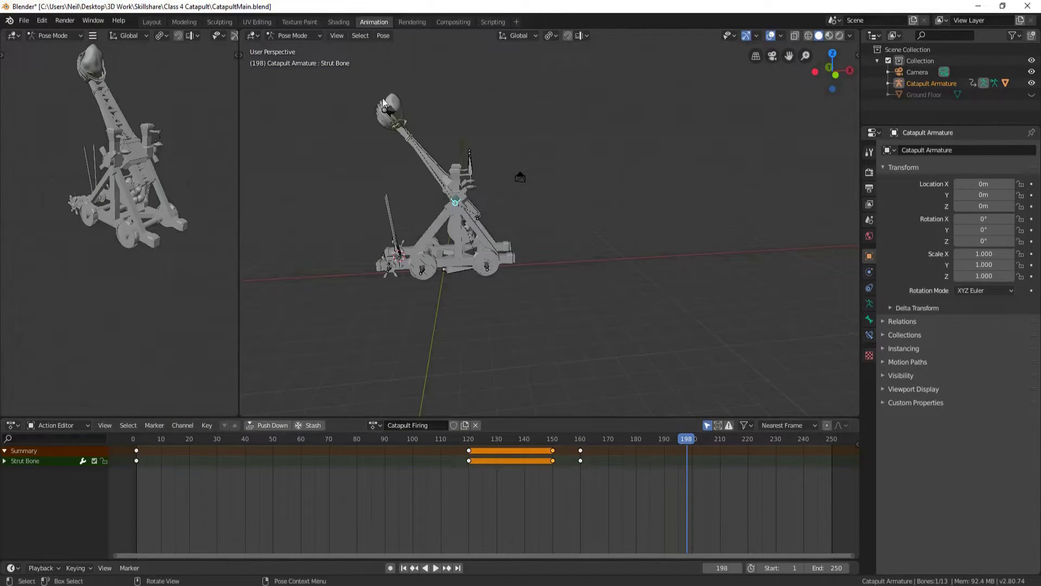
pyautogui.press('Right')
pyautogui.press('Right')
pyautogui.press('space')
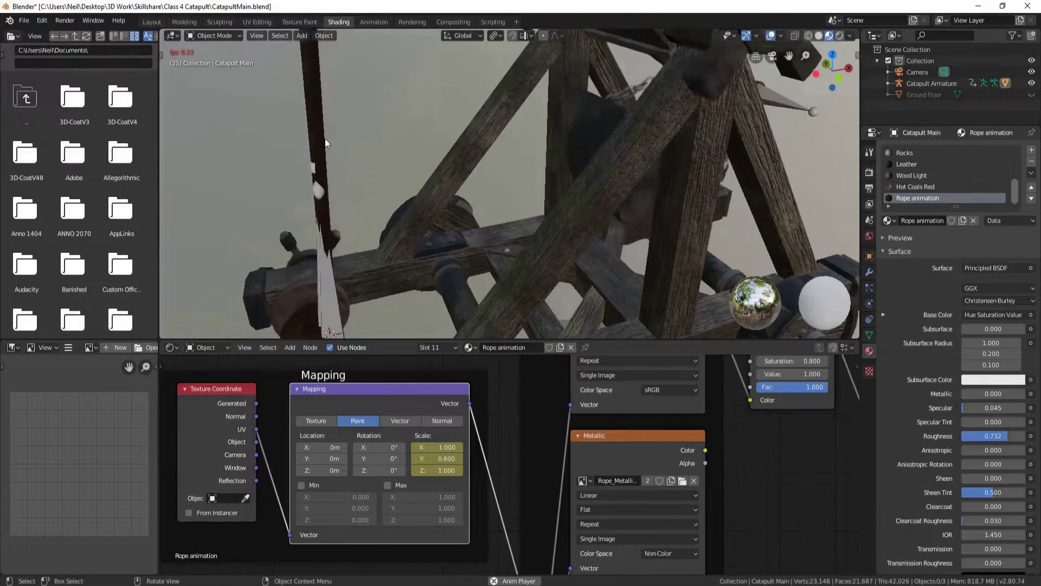
# Switch to the Modeling workspace for a close view of the textured catapult frame
pyautogui.click(184, 22)
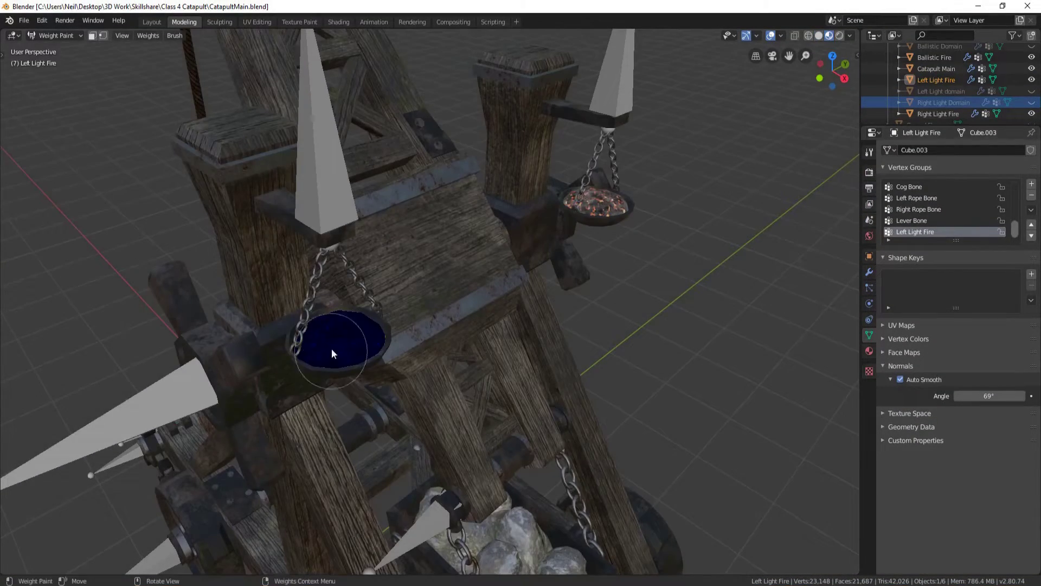
# Weight-paint the Left Light Fire group into the left bowl's coals and return to Object Mode
pyautogui.scroll(5, 331, 354)
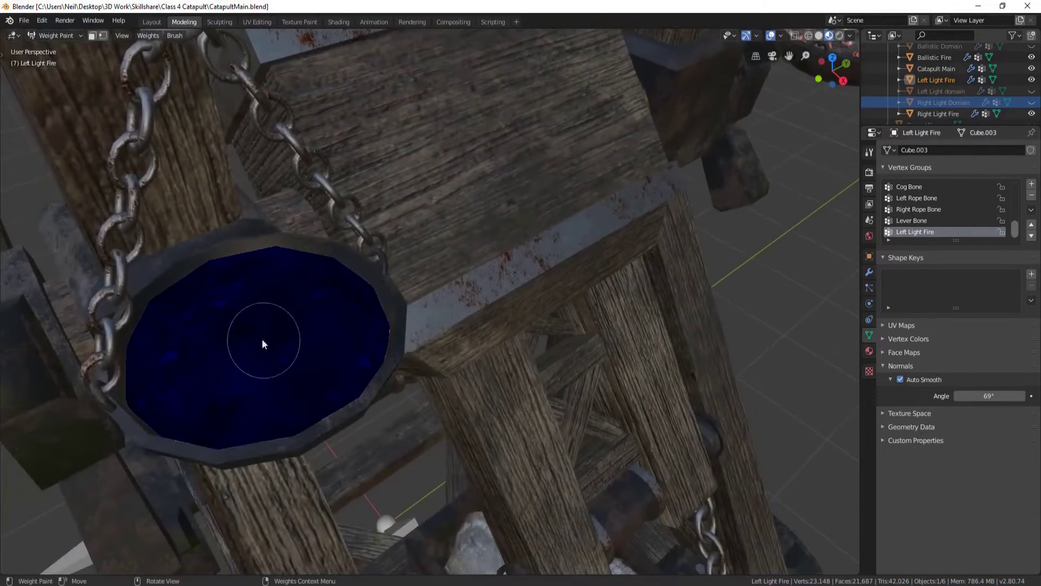
pyautogui.moveTo(373, 334)
pyautogui.mouseDown()
pyautogui.moveTo(190, 335)
pyautogui.moveTo(252, 267)
pyautogui.mouseUp()
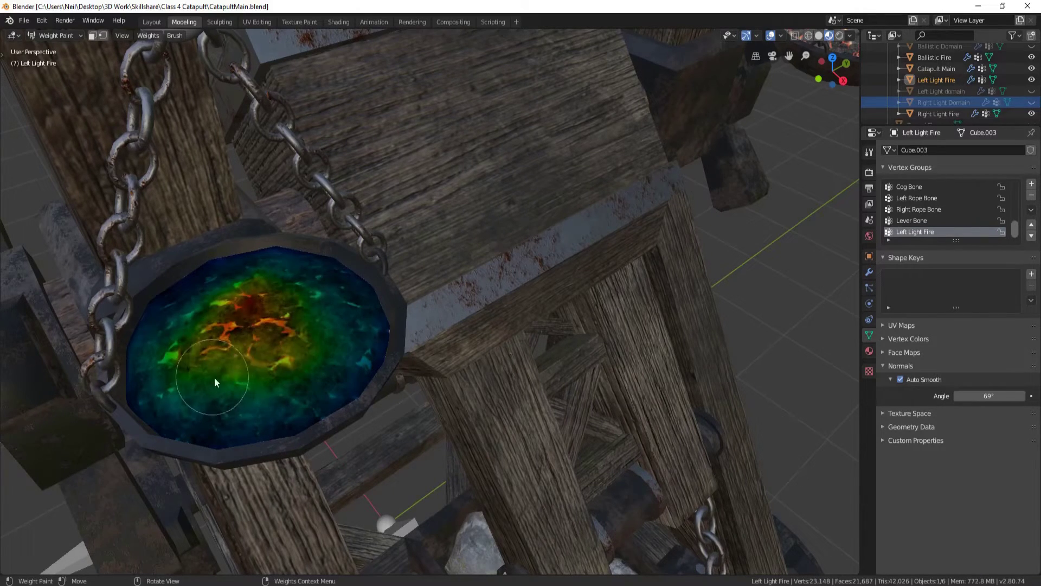
pyautogui.moveTo(280, 283); pyautogui.dragTo(294, 304)
pyautogui.scroll(-6, 294, 304)
pyautogui.click(56, 35)
pyautogui.click(72, 51)
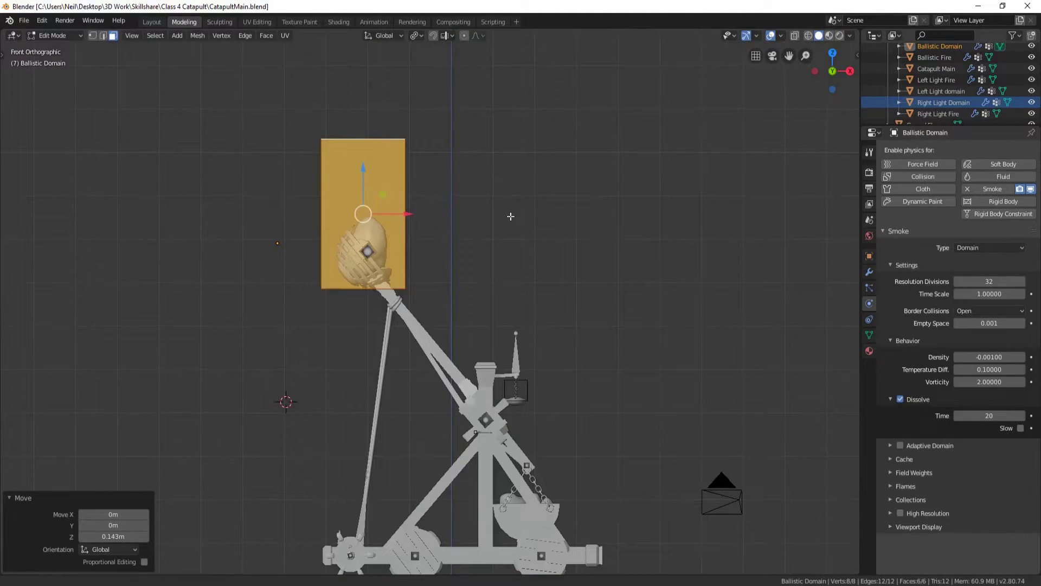
# Apply the Ballistic Domain's transforms with Ctrl+A and preview the fire simulation
pyautogui.press('Tab')
pyautogui.press('space')
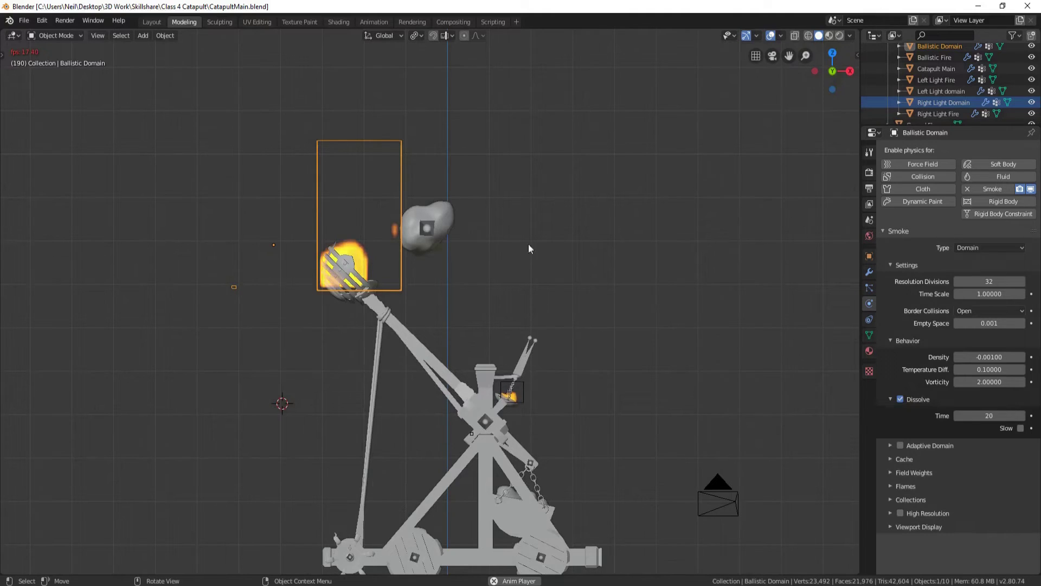
pyautogui.hotkey('ctrl', 'a')
pyautogui.click(473, 219)
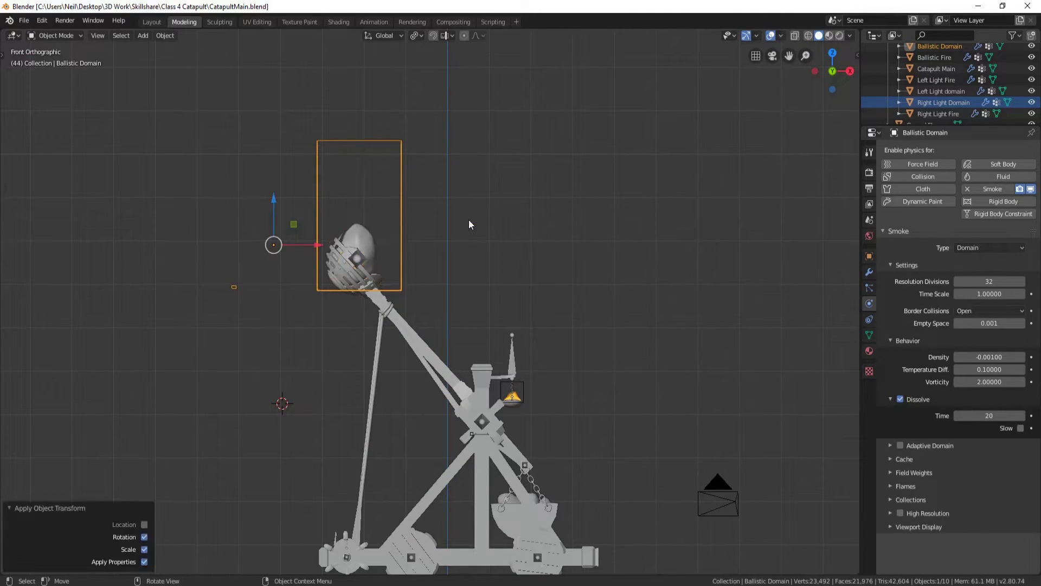
pyautogui.press('space')
pyautogui.moveTo(474, 219)
pyautogui.mouseDown(button='middle')
pyautogui.moveTo(336, 289)
pyautogui.moveTo(507, 230)
pyautogui.mouseUp(button='middle')
pyautogui.press('space')
# Enter Edit Mode on the domain box and select one of its side faces
pyautogui.scroll(-4, 542, 234)
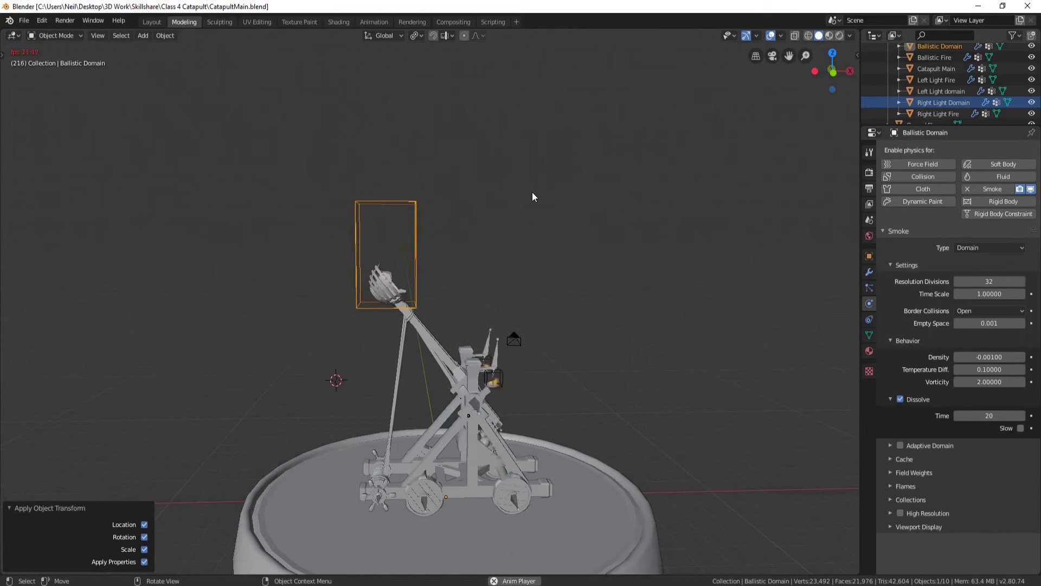
pyautogui.press('space')
pyautogui.scroll(4, 368, 225)
pyautogui.press('Tab')
pyautogui.press('3')
pyautogui.click(412, 271)
# Extend the domain's selected side face along the X axis
pyautogui.press('g')
pyautogui.press('x')
pyautogui.click(391, 283)
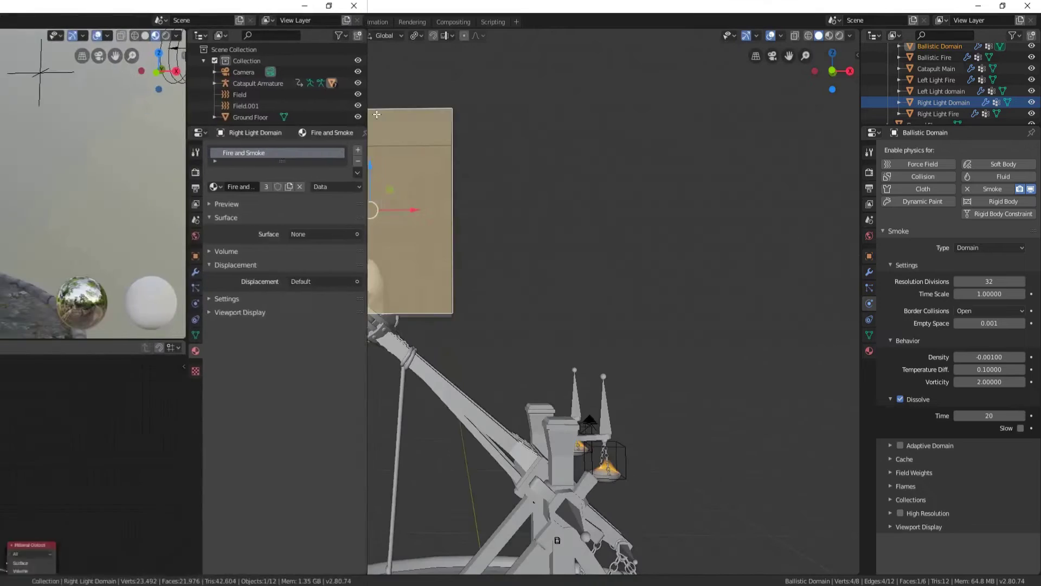
# Add a ColorRamp node to the Fire and Smoke material with an extra dark brown stop
pyautogui.scroll(-1, 517, 456)
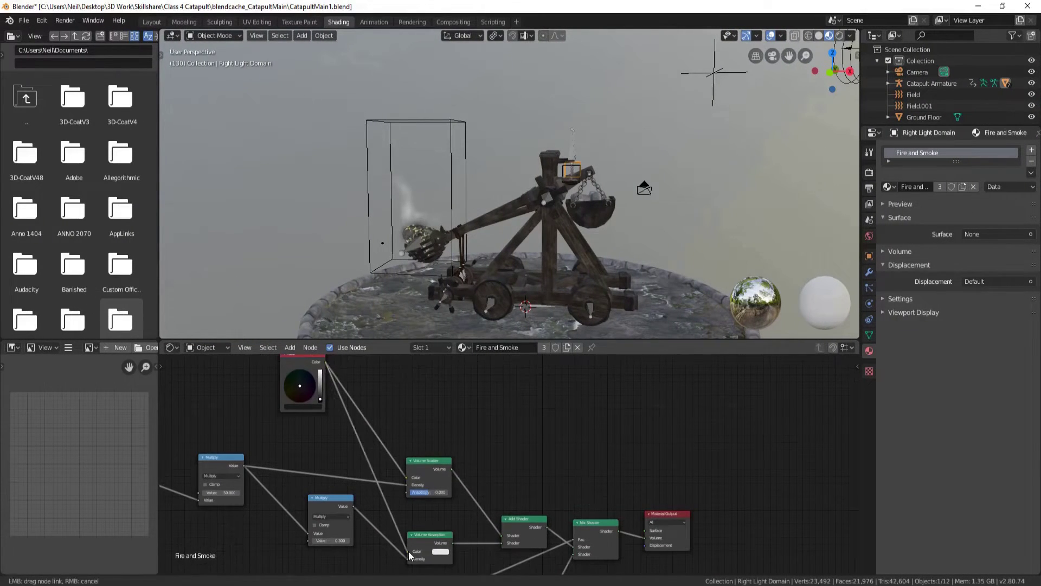
pyautogui.moveTo(412, 521); pyautogui.dragTo(467, 493, button='middle')
pyautogui.hotkey('shift', 'a')
pyautogui.click(475, 390)
pyautogui.scroll(3, 372, 470)
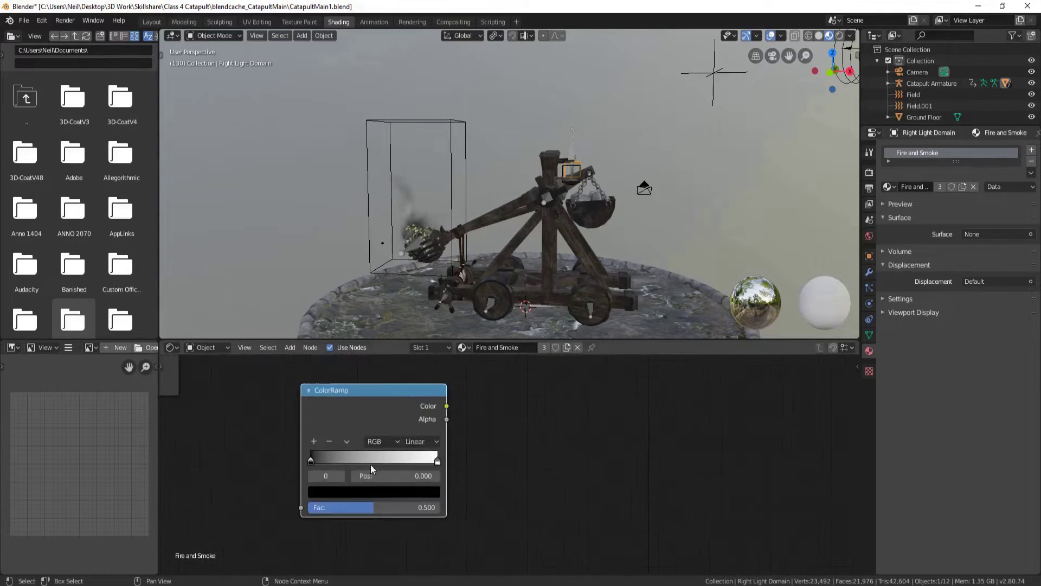
pyautogui.keyDown('ctrl'); pyautogui.click(399, 458); pyautogui.keyUp('ctrl')
pyautogui.click(345, 491)
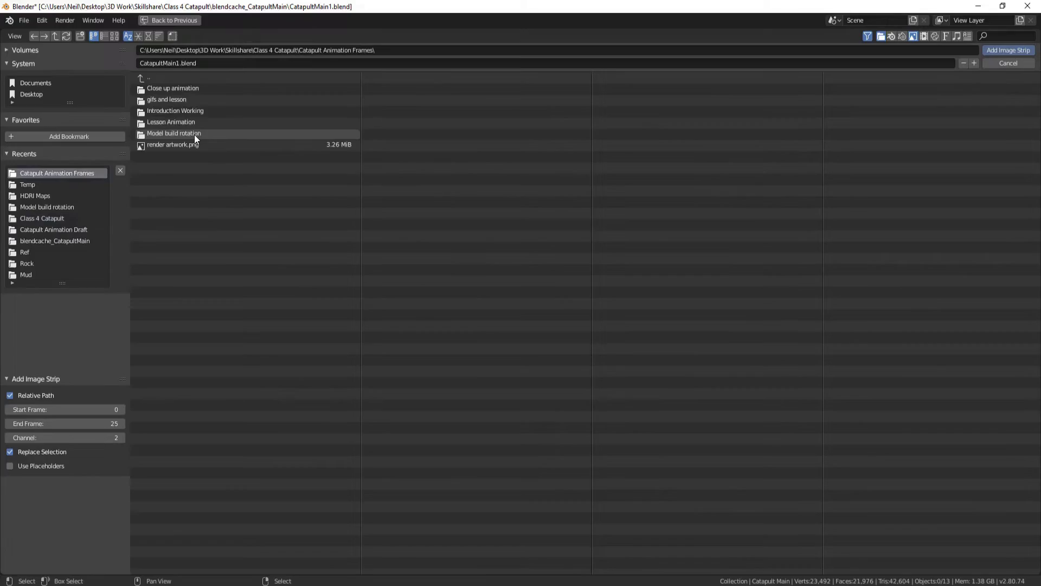
# Add all Lesson Animation frame images to the sequencer as one image strip
pyautogui.doubleClick(171, 122)
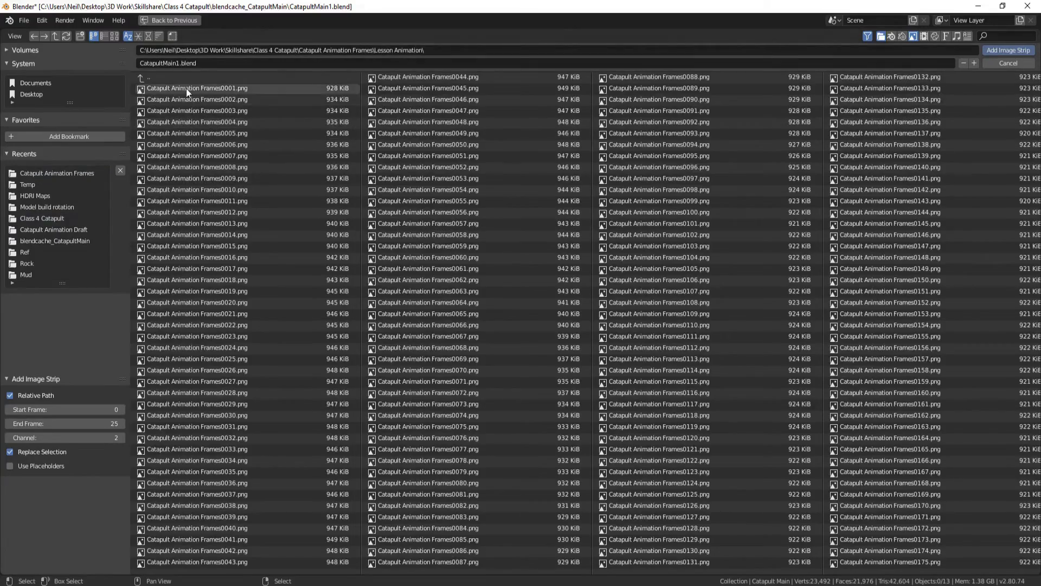
pyautogui.moveTo(186, 89); pyautogui.dragTo(868, 562)
pyautogui.scroll(-4, 273, 218)
pyautogui.press('a')
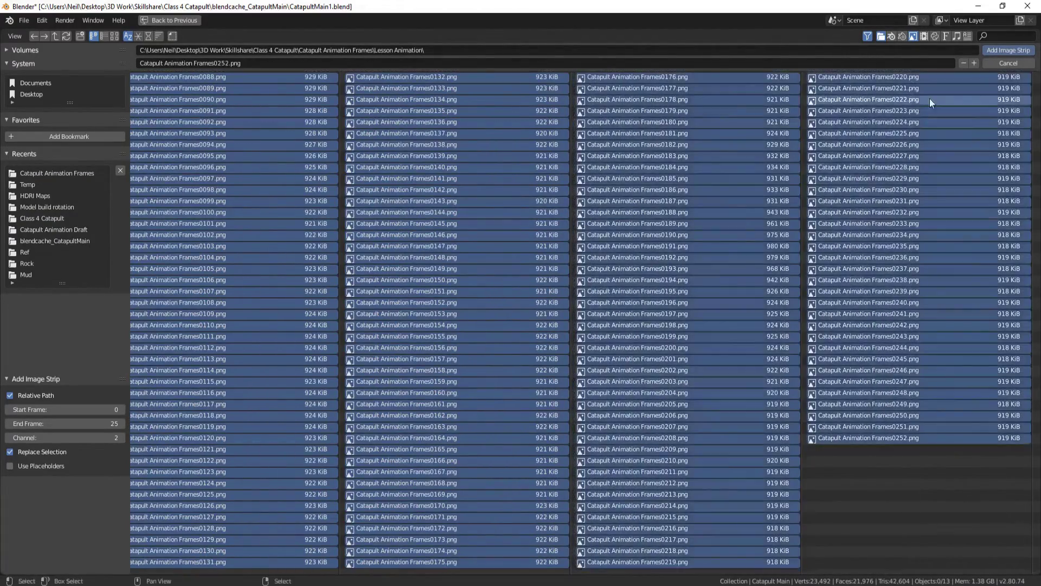
pyautogui.press('Return')
# Set the scene end frame to 1500 and play back the sequence
pyautogui.scroll(-5, 594, 407)
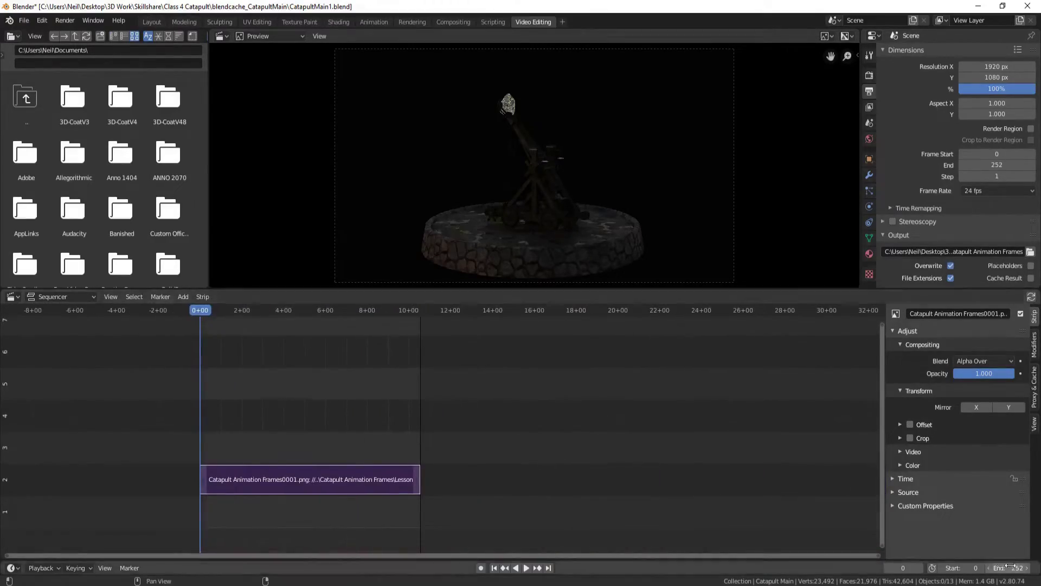
pyautogui.write('1500')
pyautogui.press('Return')
pyautogui.press('space')
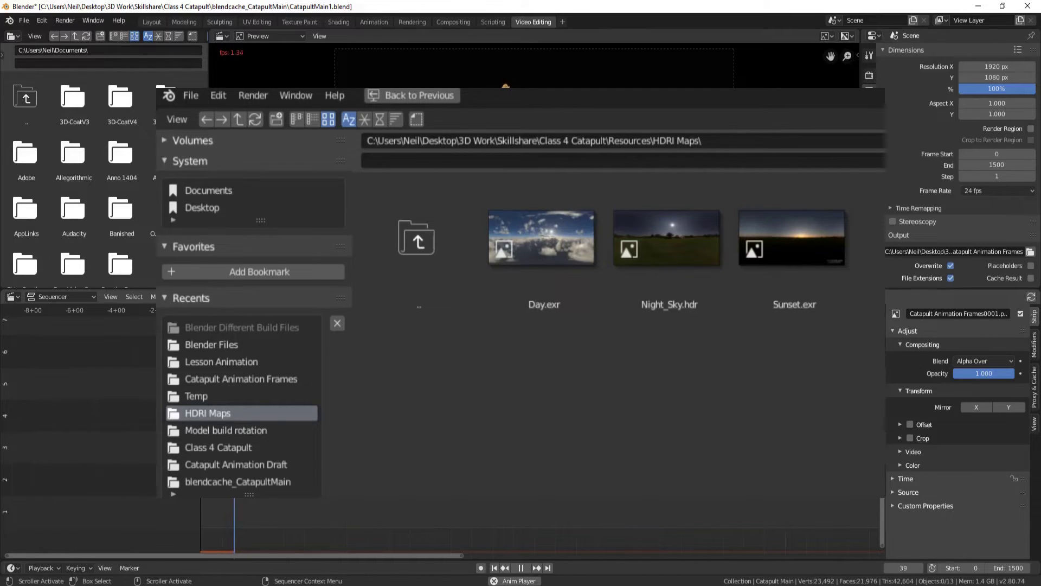
pyautogui.scroll(2, 120, 319)
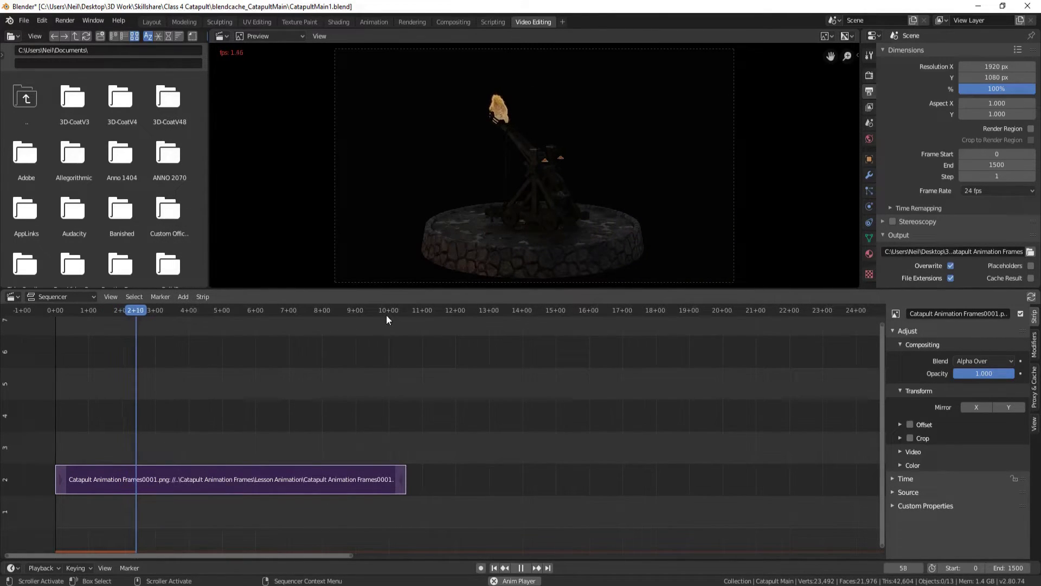
pyautogui.press('space')
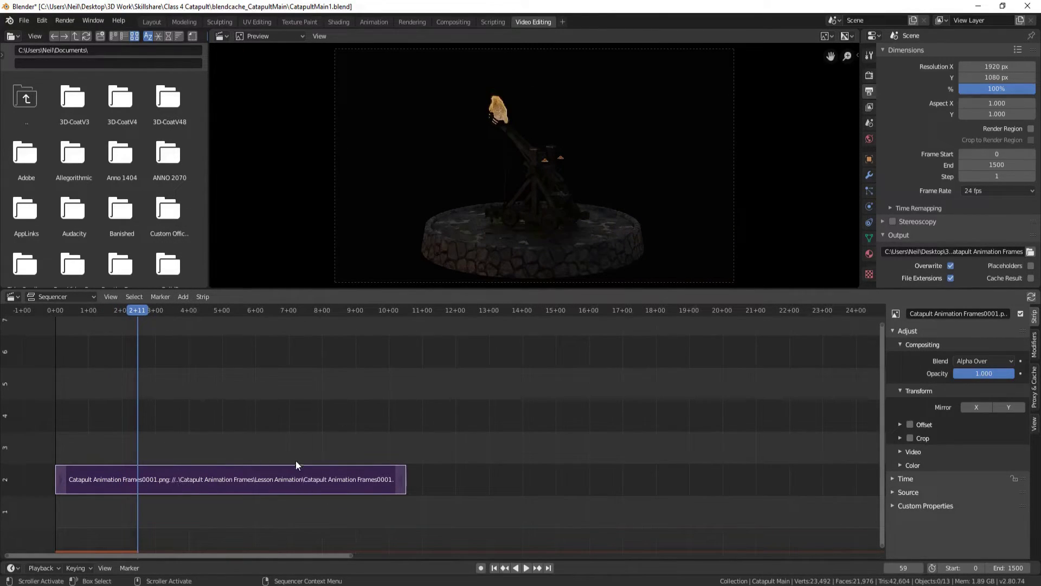
# Duplicate the image strip and place the copy right after the original
pyautogui.press('g')
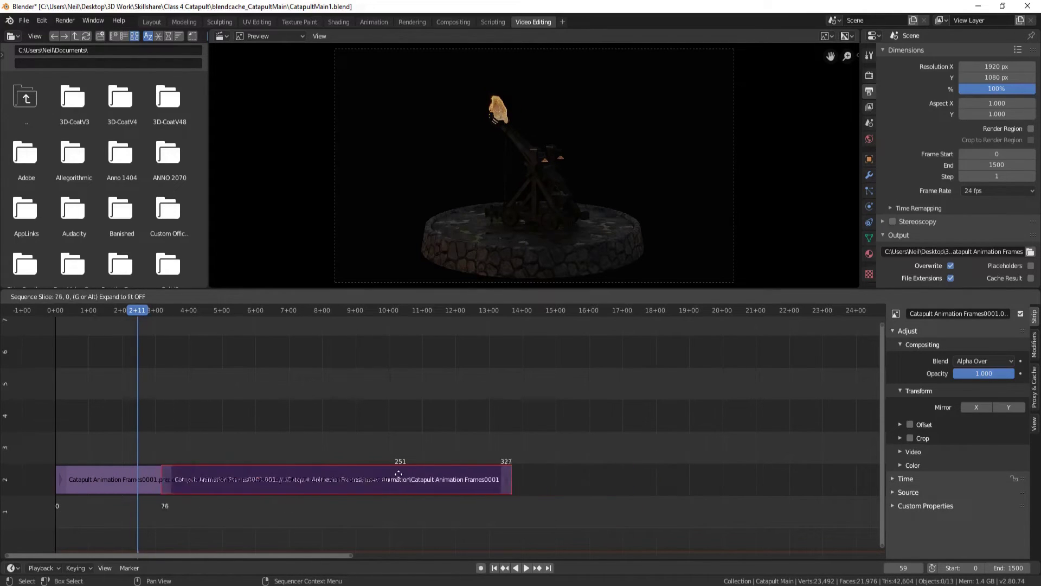
pyautogui.click(398, 474)
pyautogui.press('space')
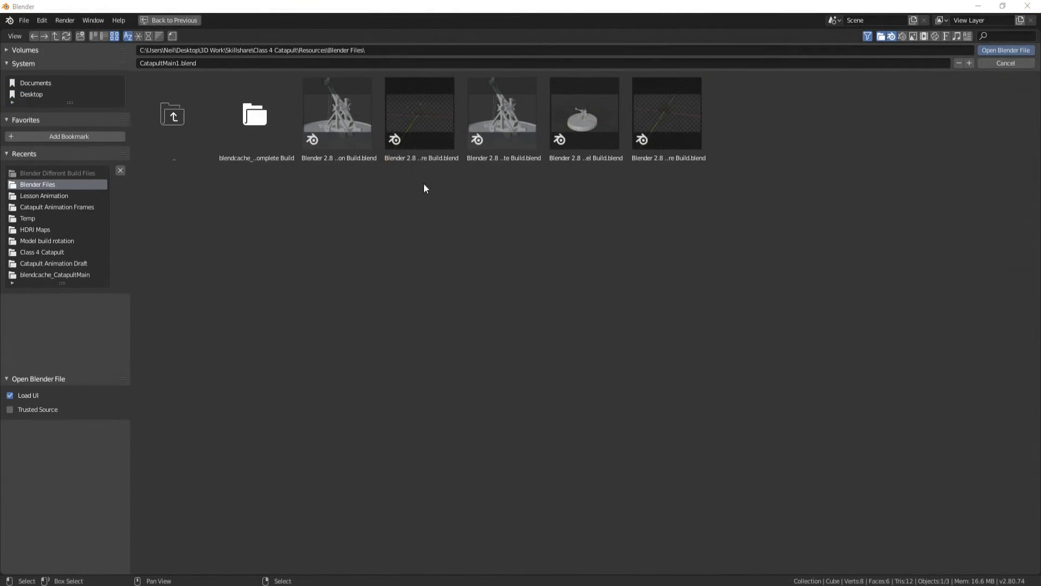
# Open Blender 2.8 Catapult Armiture Build.blend from Resources\Blender Files
pyautogui.doubleClick(427, 129)
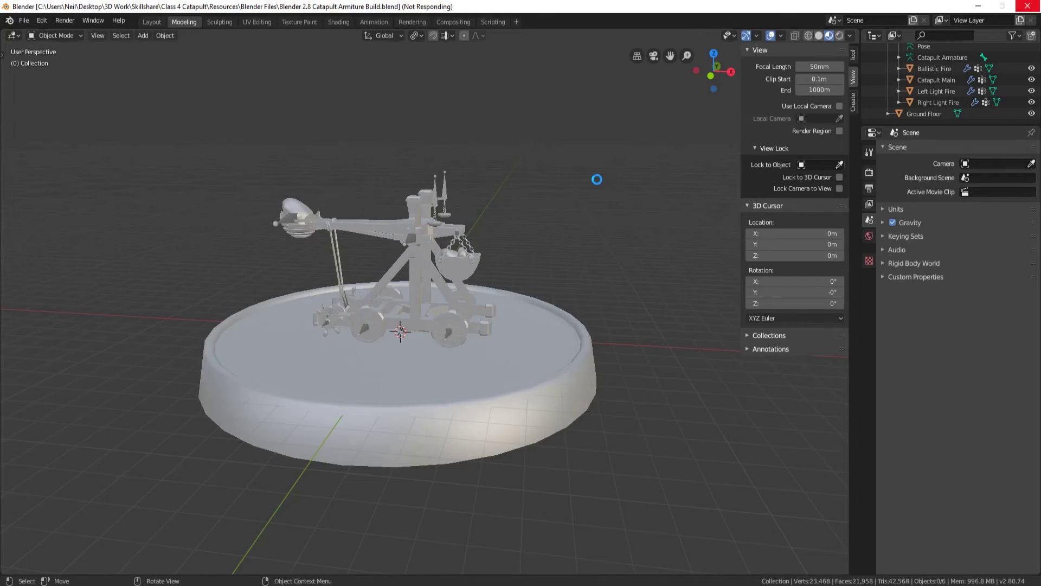